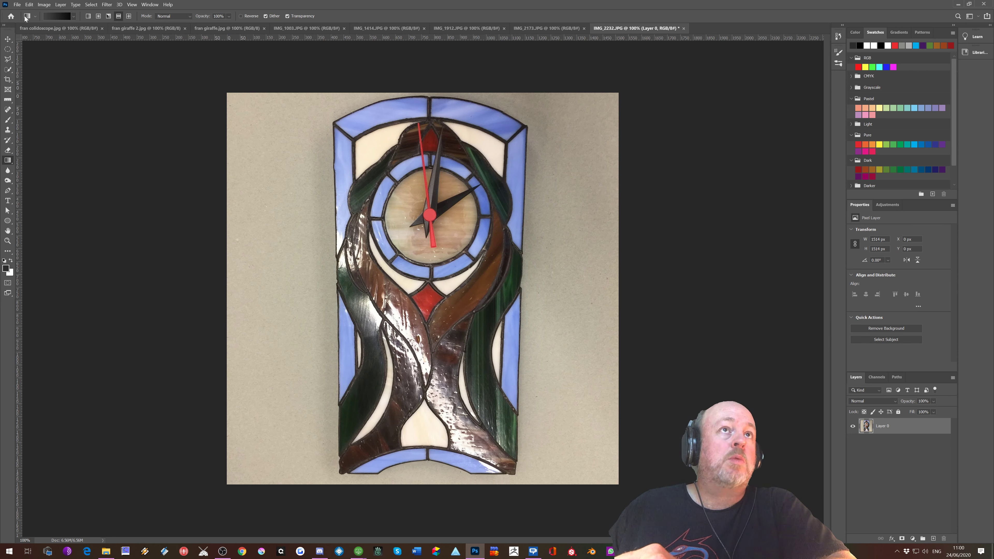
# - Crop both sides of the photo so only a narrow margin of background remains around the stained-glass clock
pyautogui.click(8, 79)
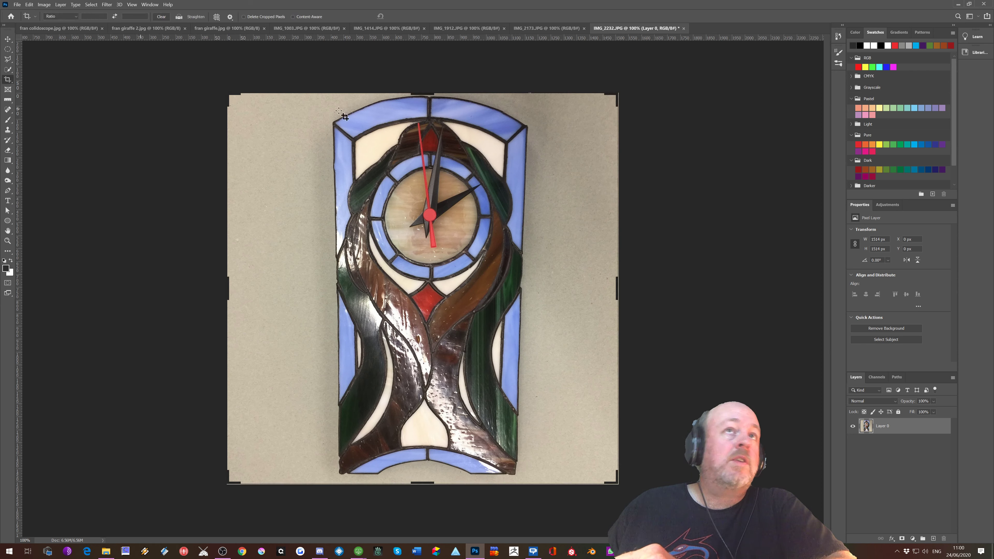
pyautogui.moveTo(226, 292); pyautogui.dragTo(272, 292)
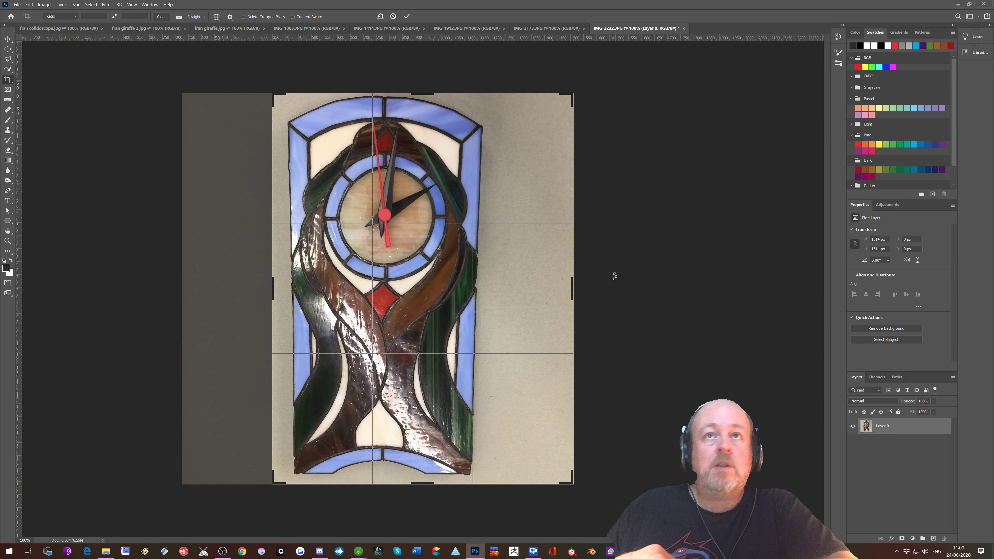
pyautogui.moveTo(574, 286); pyautogui.dragTo(540, 284)
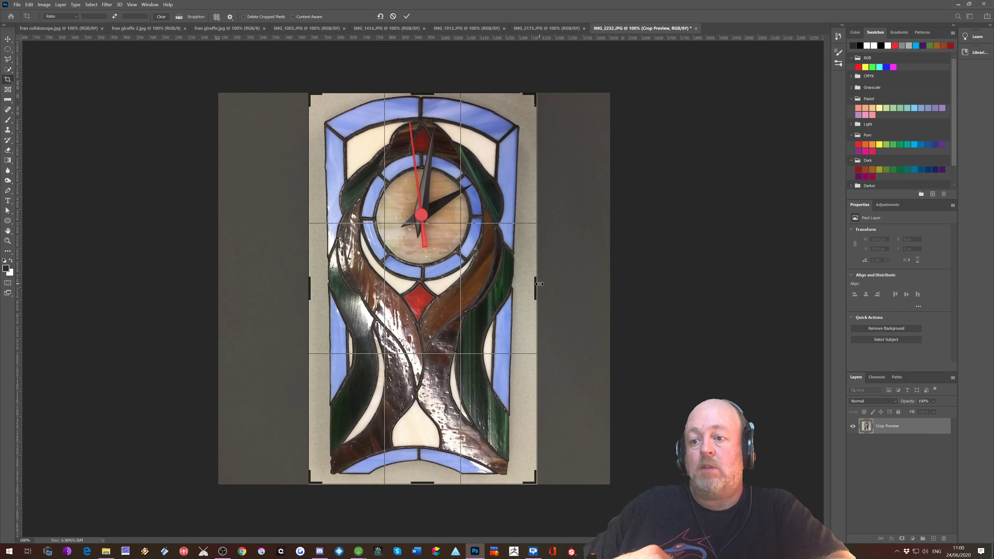
pyautogui.click(407, 16)
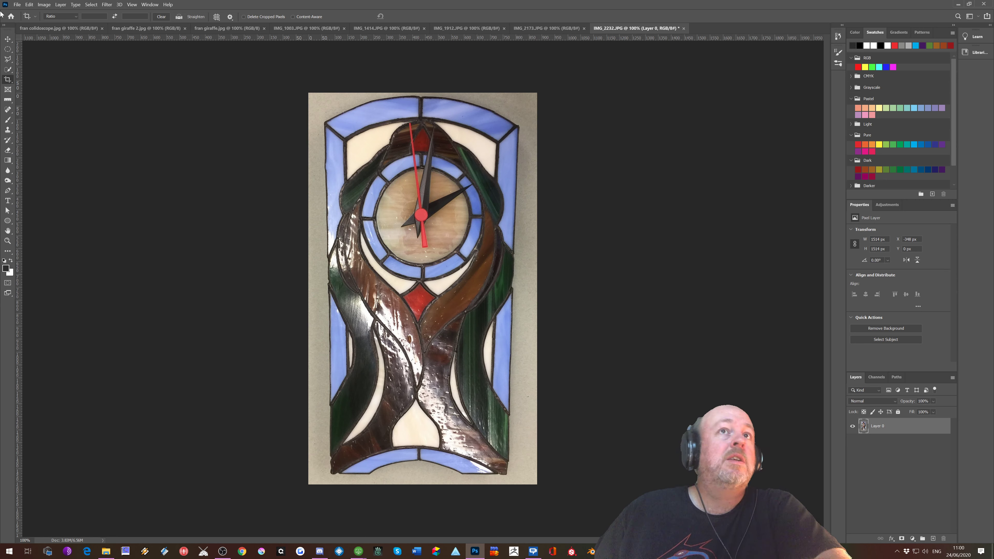
# - Skew the photo layer by pulling its two lower corners outward about 2° each, squaring up the clock's sides
pyautogui.click(29, 5)
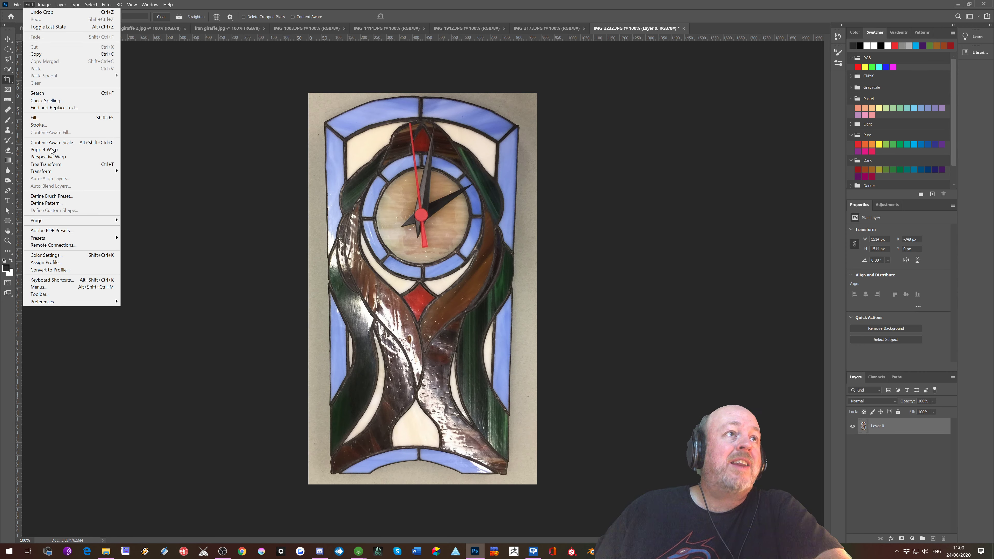
pyautogui.moveTo(52, 171)
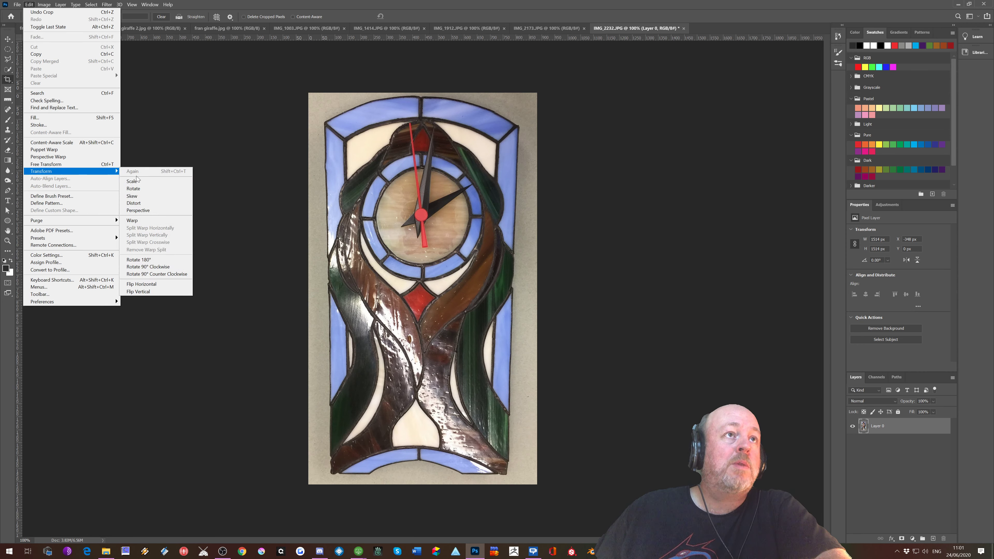
pyautogui.click(132, 196)
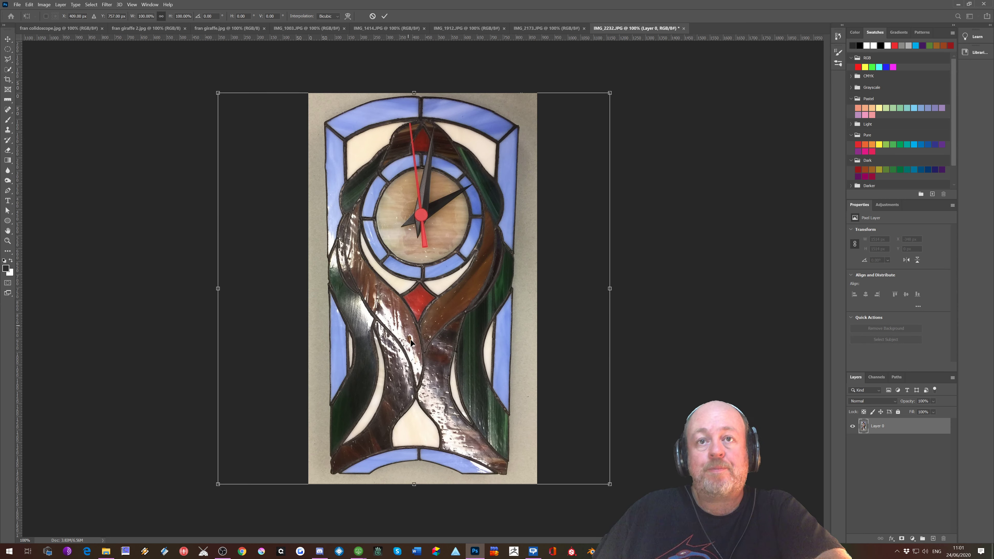
pyautogui.moveTo(610, 486); pyautogui.dragTo(622, 486)
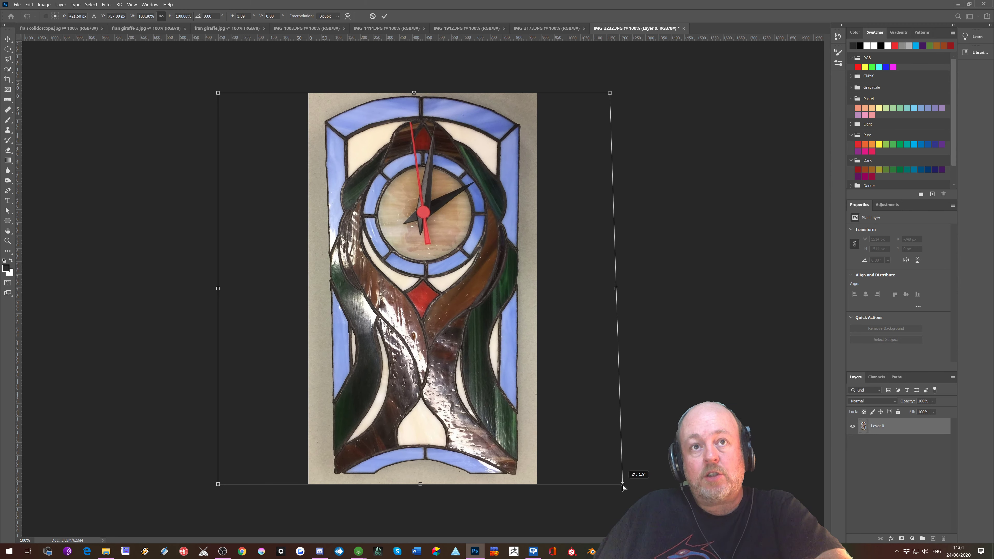
pyautogui.moveTo(623, 487); pyautogui.dragTo(623, 485)
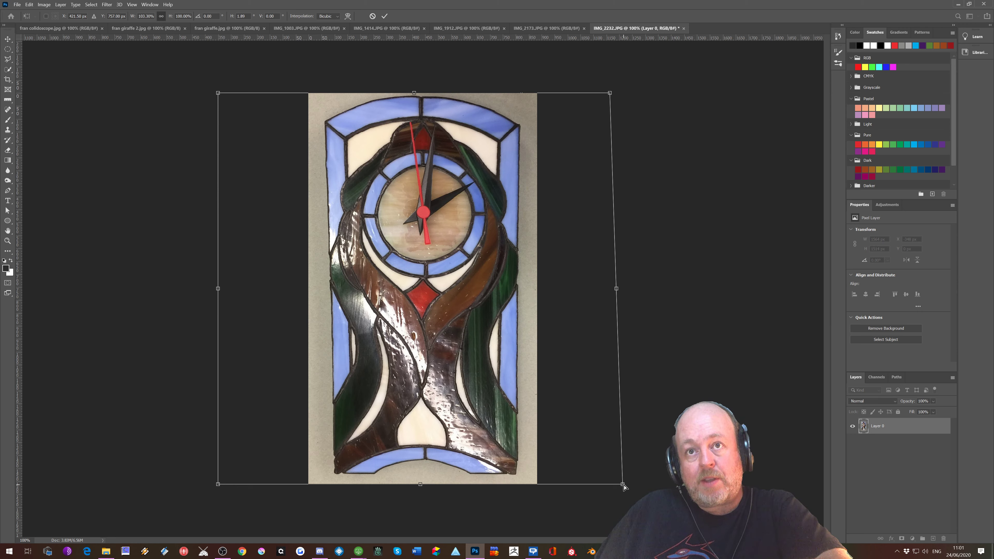
pyautogui.moveTo(624, 486); pyautogui.dragTo(625, 487)
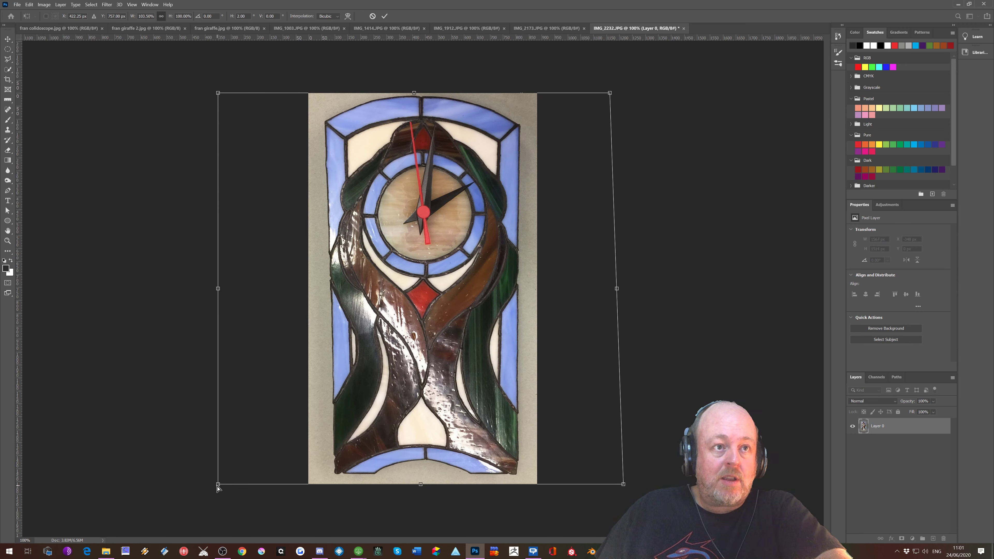
pyautogui.moveTo(219, 486); pyautogui.dragTo(209, 486)
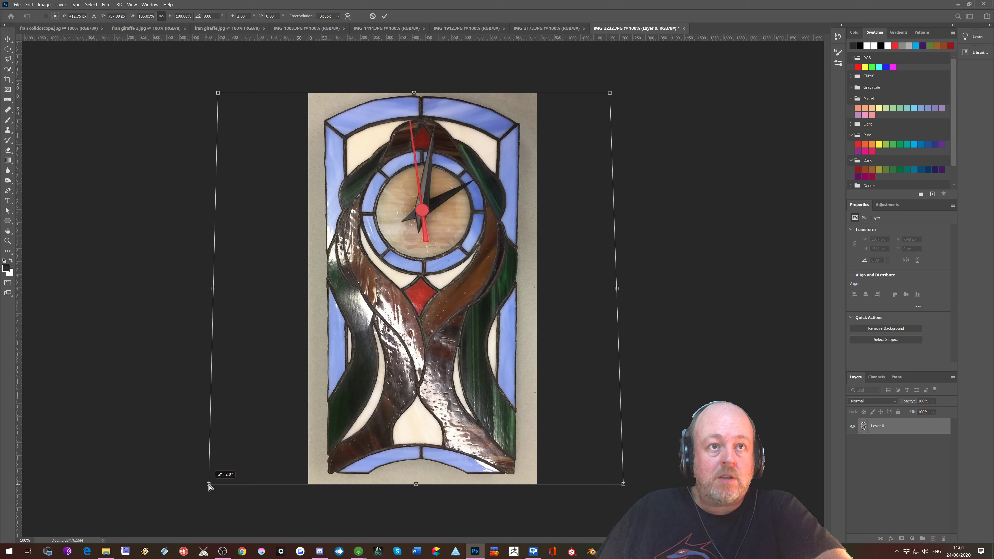
pyautogui.moveTo(209, 487); pyautogui.dragTo(208, 487)
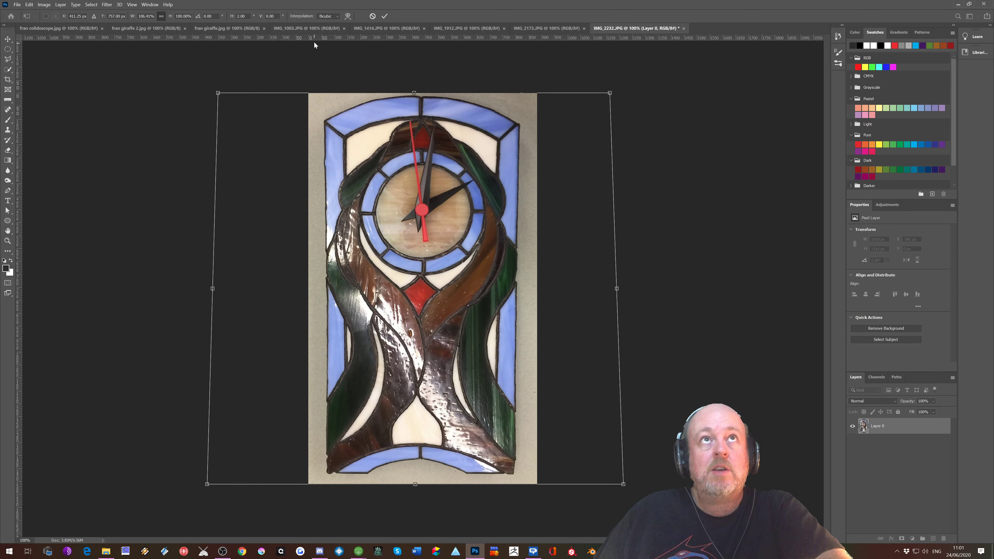
pyautogui.click(387, 18)
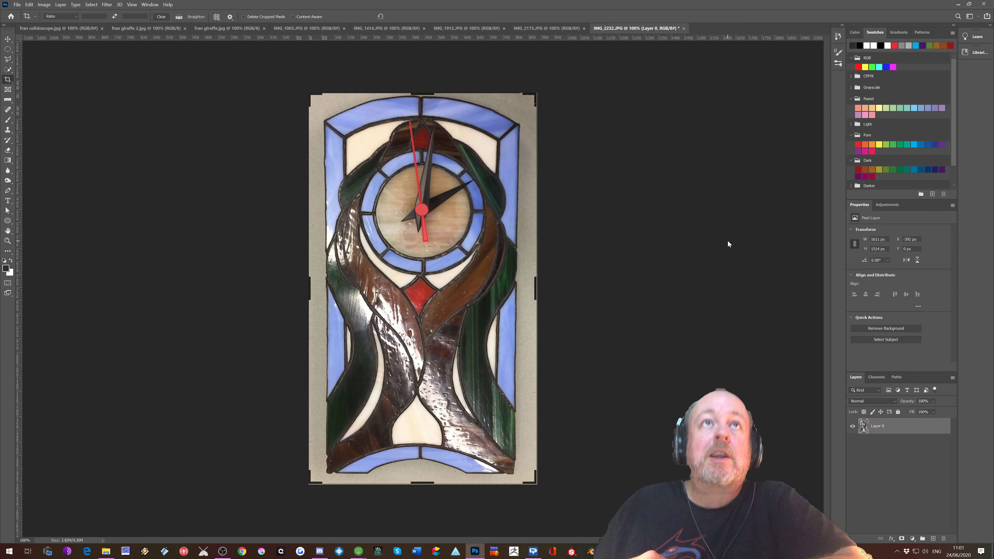
# - Add an empty layer directly beneath the photo layer
pyautogui.keyDown('ctrl'); pyautogui.click(933, 539); pyautogui.keyUp('ctrl')
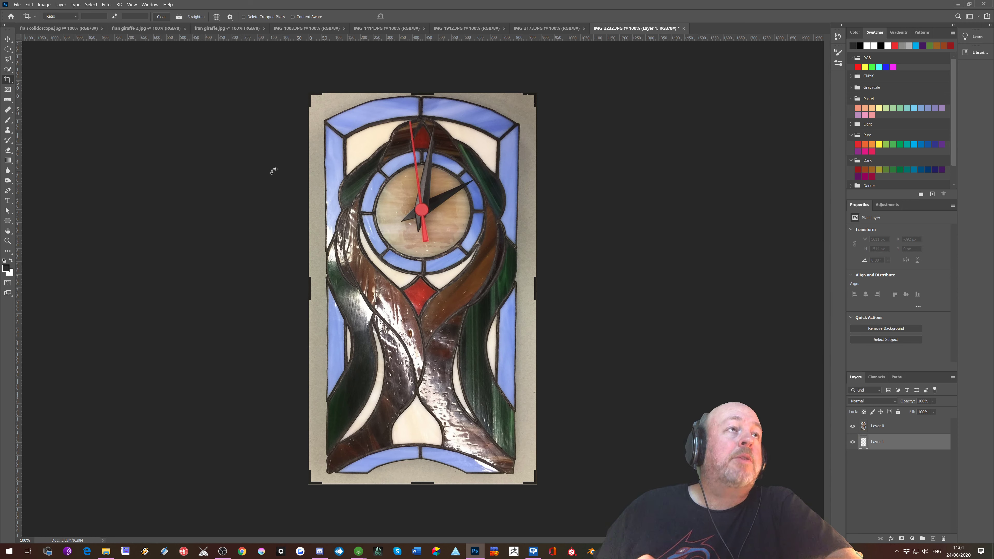
# - Try to select the whole clock with the Object Selection tool, first on the empty layer and again on Layer 0, and deselect
pyautogui.rightClick(7, 69)
pyautogui.click(32, 70)
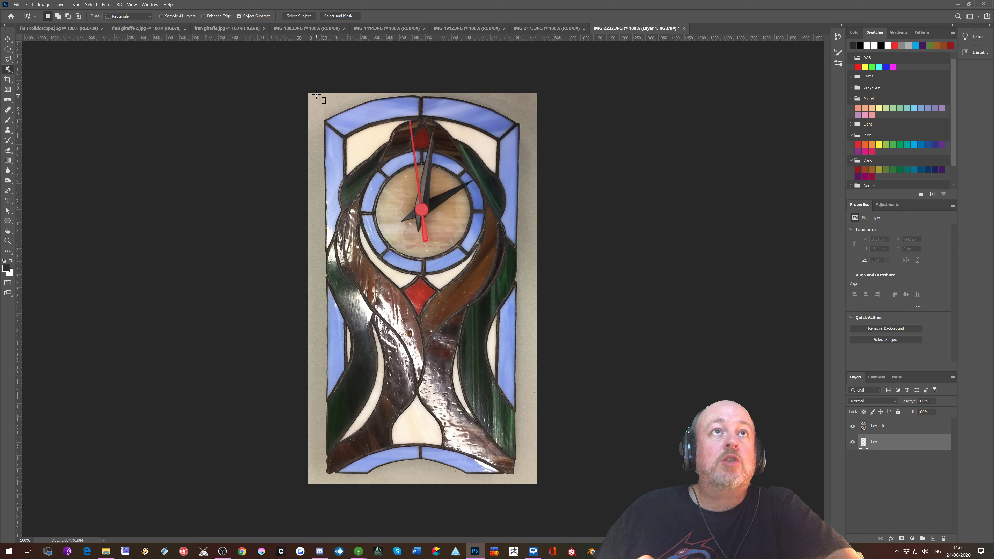
pyautogui.moveTo(318, 93); pyautogui.dragTo(526, 482)
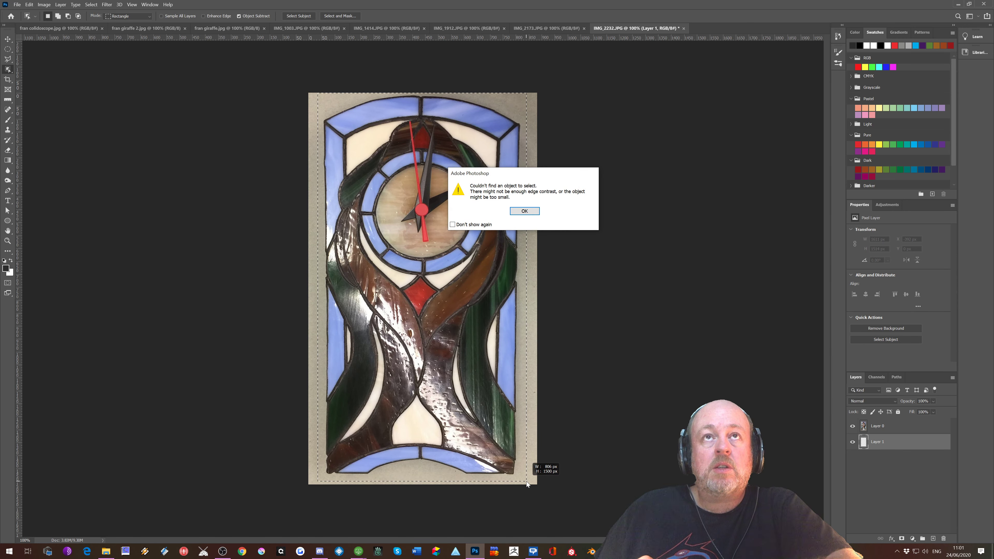
pyautogui.click(524, 211)
pyautogui.click(887, 427)
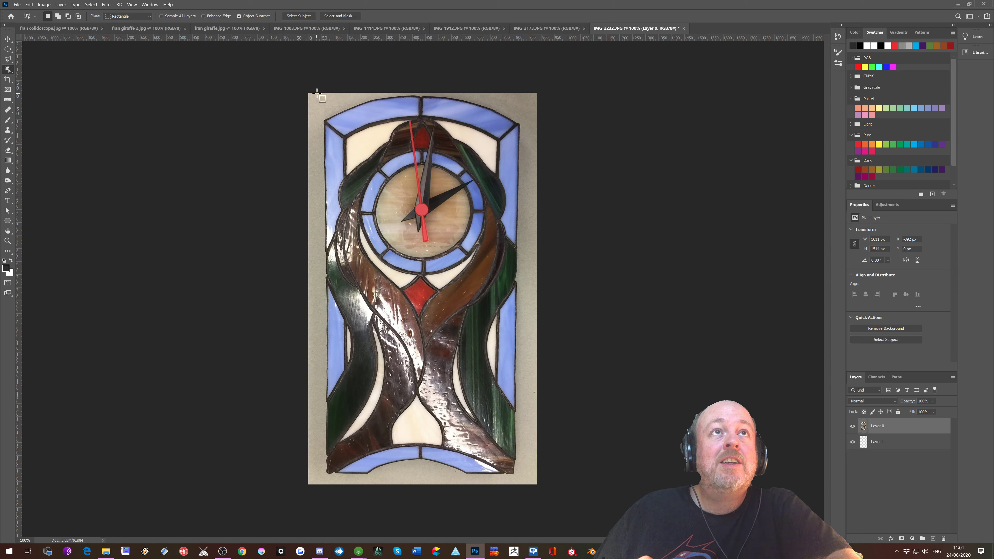
pyautogui.moveTo(317, 93); pyautogui.dragTo(525, 485)
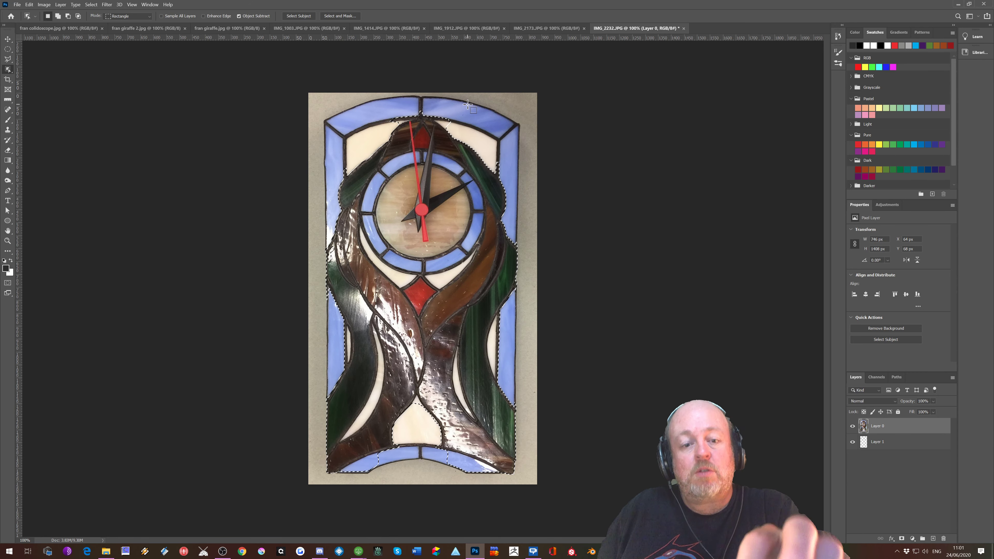
pyautogui.hotkey('ctrl', 'd')
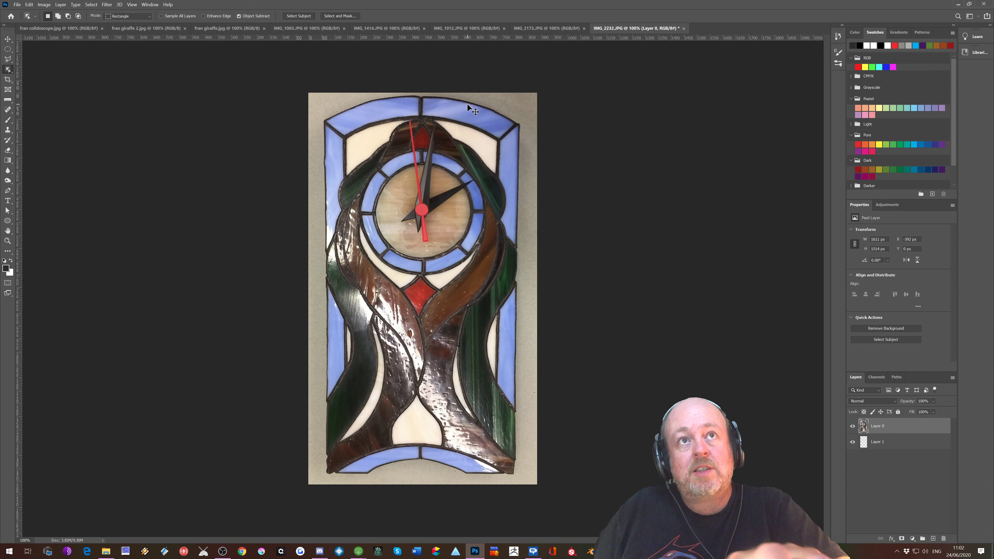
# - Add a Brightness/Contrast adjustment layer above the photo with brightness 15 and contrast 100
pyautogui.click(913, 539)
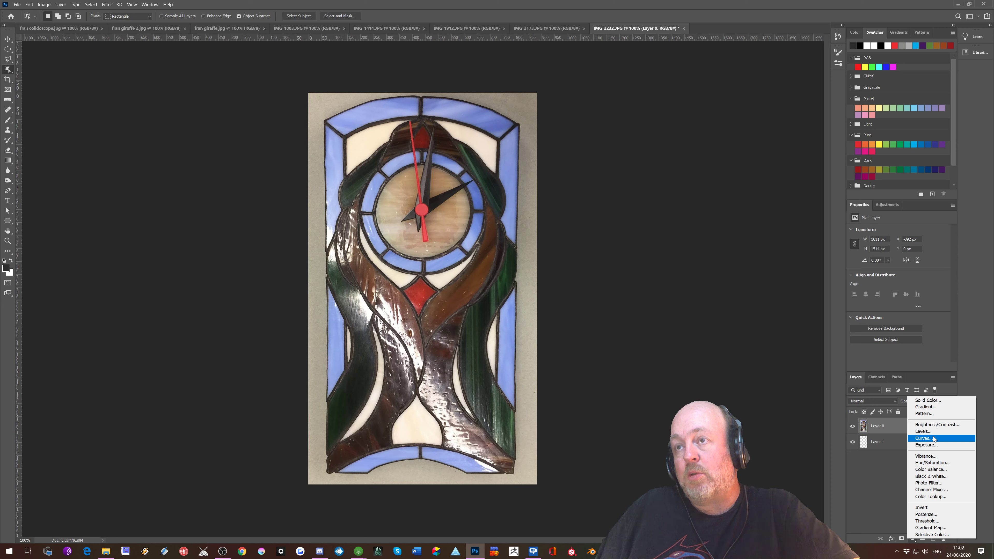
pyautogui.click(934, 428)
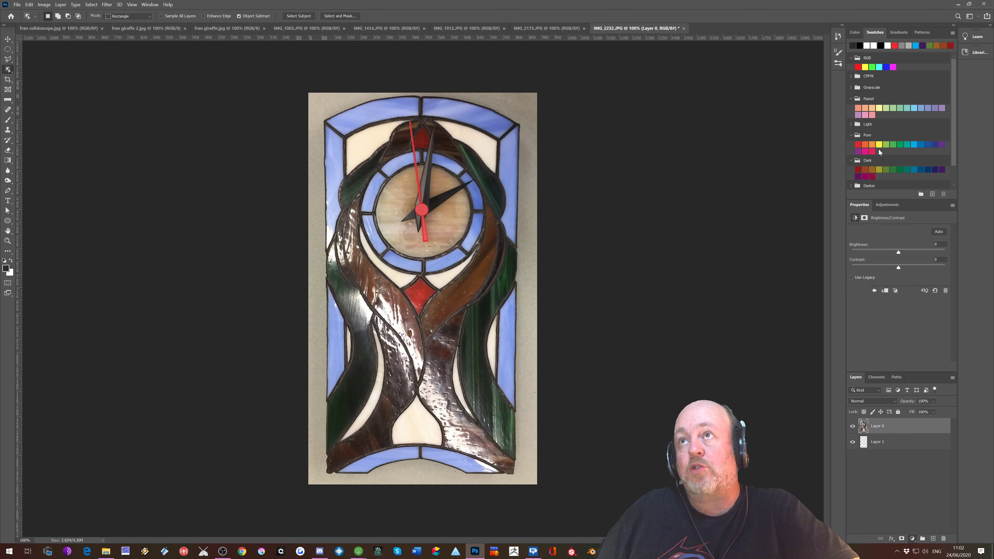
pyautogui.moveTo(900, 268)
pyautogui.mouseDown()
pyautogui.moveTo(946, 268)
pyautogui.moveTo(948, 256)
pyautogui.moveTo(861, 256)
pyautogui.moveTo(903, 258)
pyautogui.mouseUp()
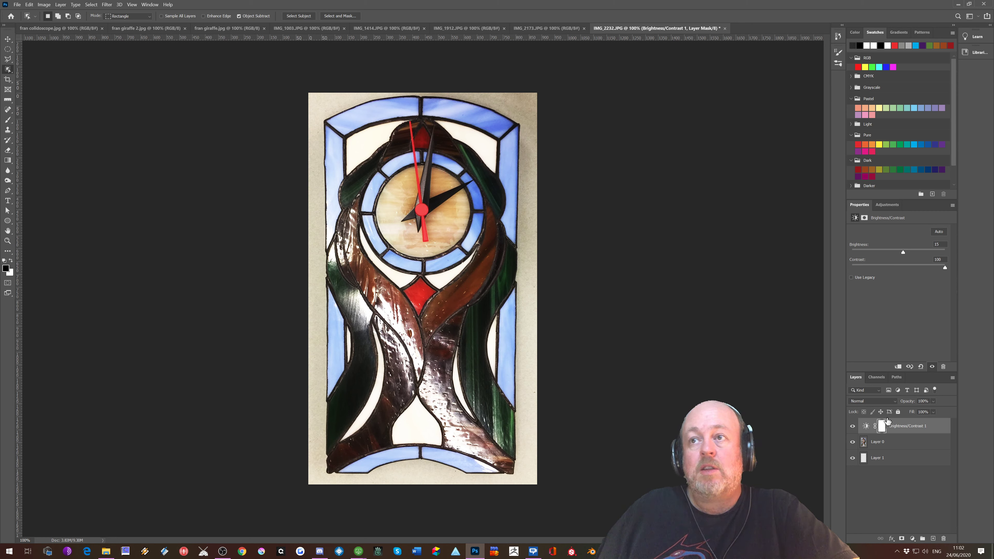
# - Try the Object Selection tool around the entire clock on Layer 0 with the contrast boost applied, and clear the selection
pyautogui.click(903, 447)
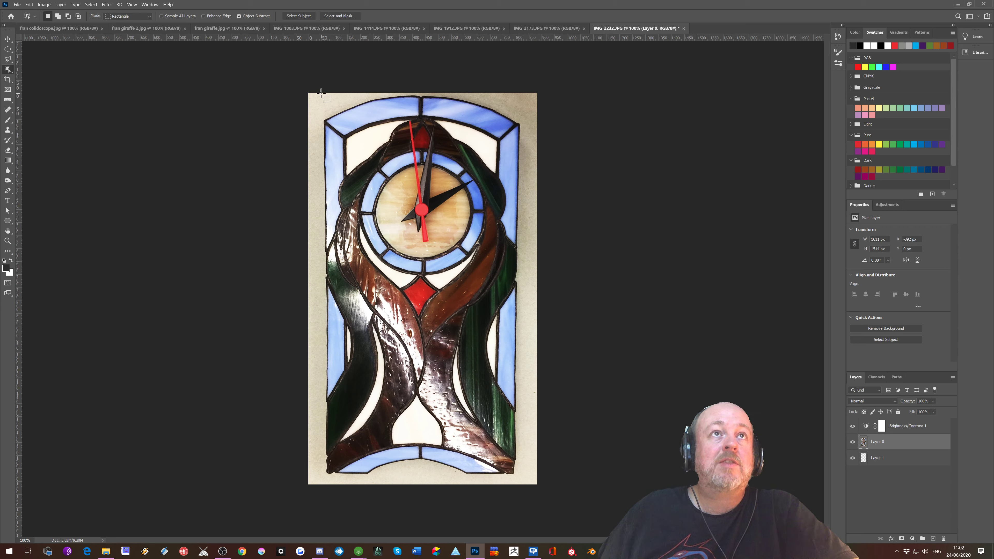
pyautogui.moveTo(321, 93); pyautogui.dragTo(529, 482)
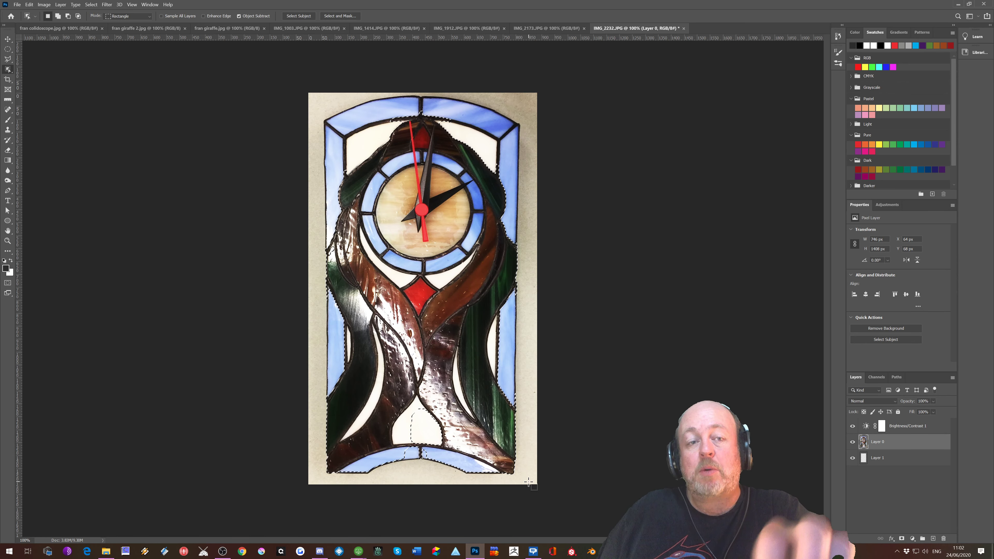
pyautogui.hotkey('ctrl', 'd')
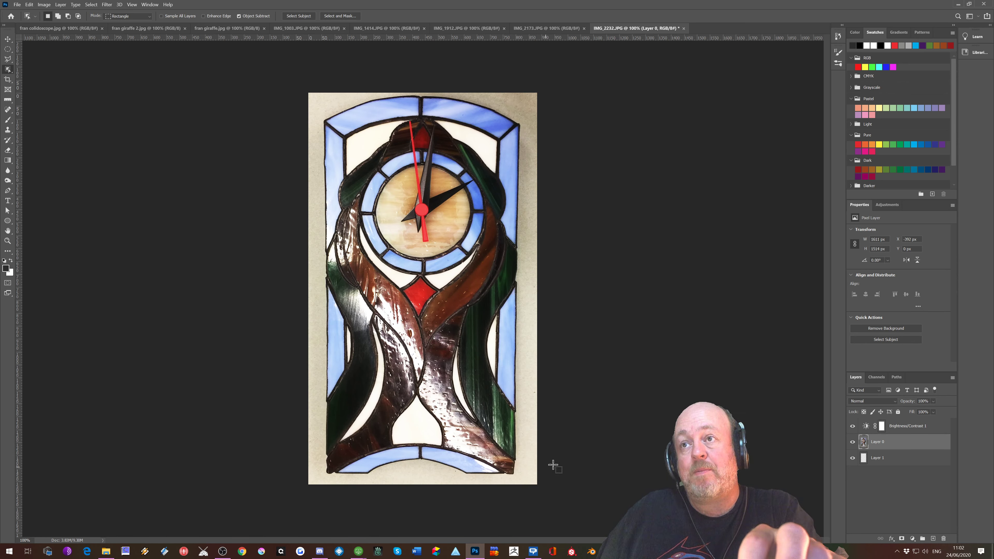
# - Duplicate Layer 0 and delete the Brightness/Contrast adjustment layer
pyautogui.moveTo(935, 443); pyautogui.dragTo(934, 539)
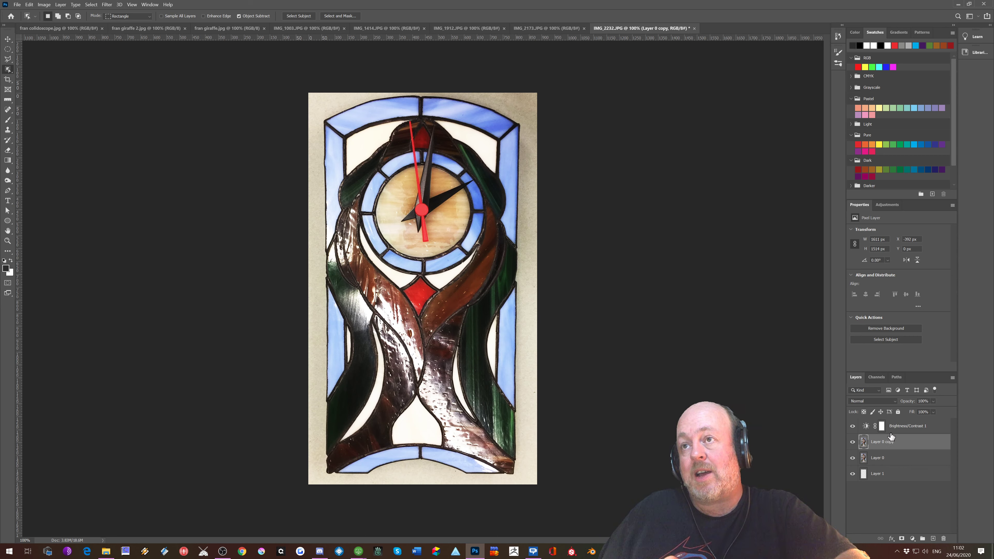
pyautogui.moveTo(899, 430); pyautogui.dragTo(944, 539)
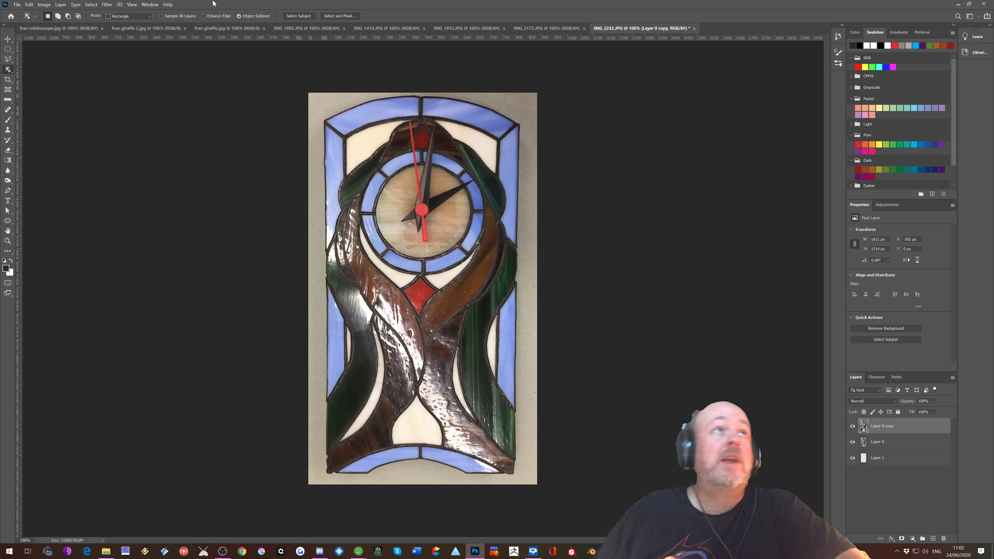
# - Apply a Levels adjustment to the duplicated photo layer with black input 90 and white input about 115 for extreme contrast
pyautogui.click(44, 4)
pyautogui.moveTo(59, 22)
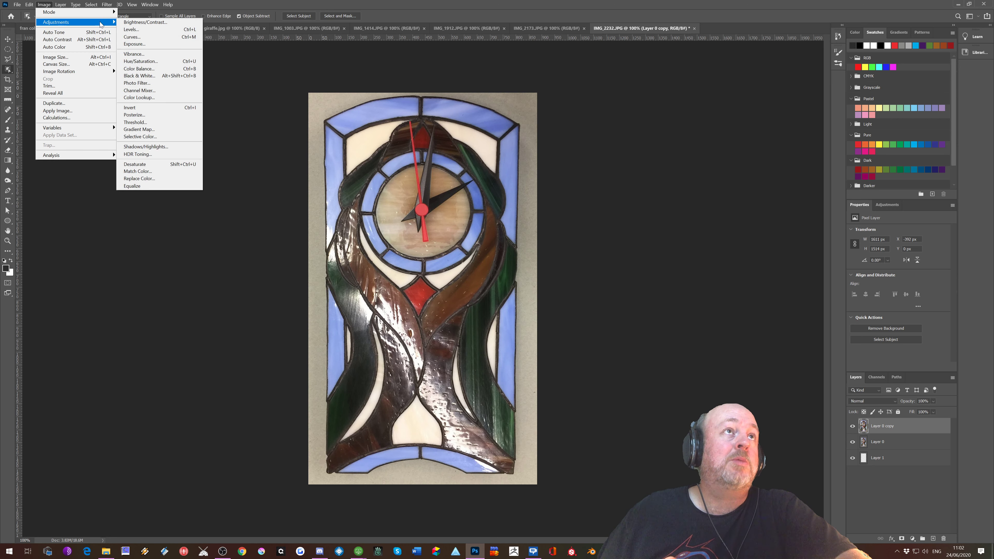
pyautogui.click(125, 29)
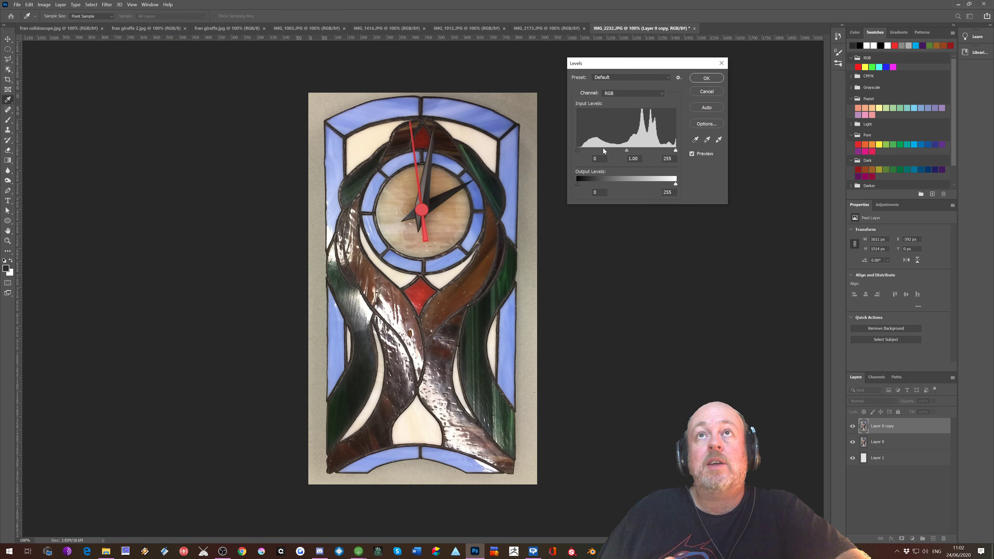
pyautogui.moveTo(576, 149); pyautogui.dragTo(612, 151)
pyautogui.moveTo(675, 150); pyautogui.dragTo(622, 151)
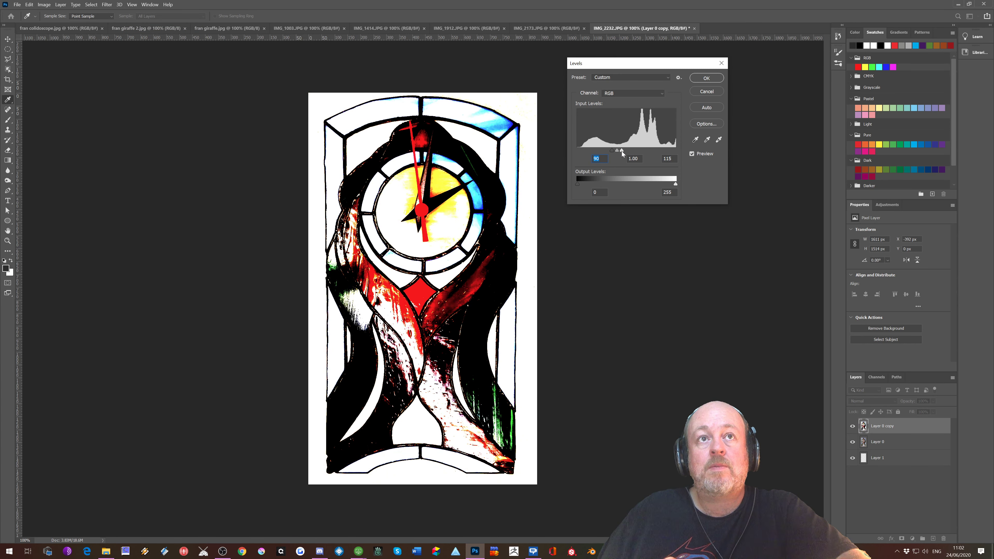
pyautogui.click(621, 151)
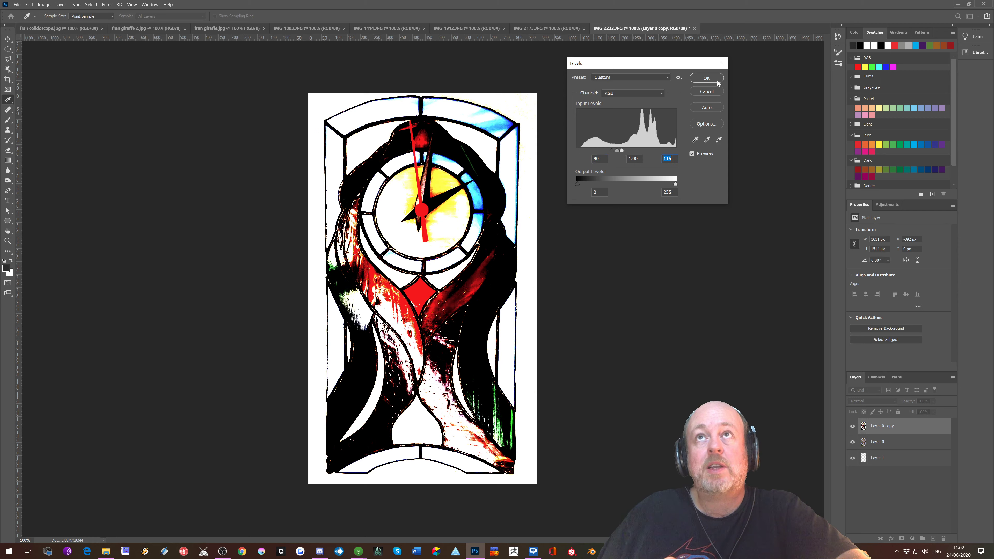
pyautogui.click(707, 78)
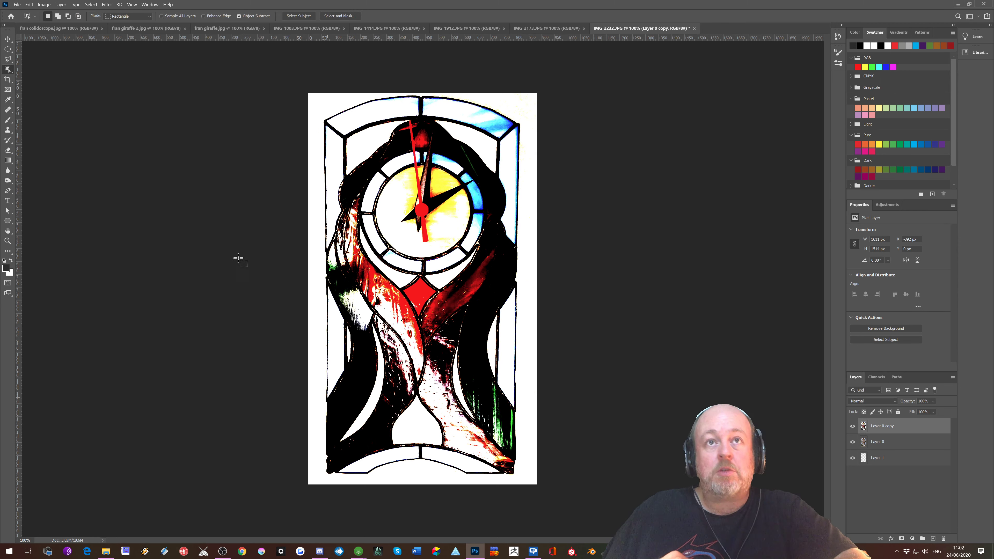
# - Try to select the clock on the high-contrast Layer 0 copy with the Object Selection tool, and deselect
pyautogui.rightClick(7, 69)
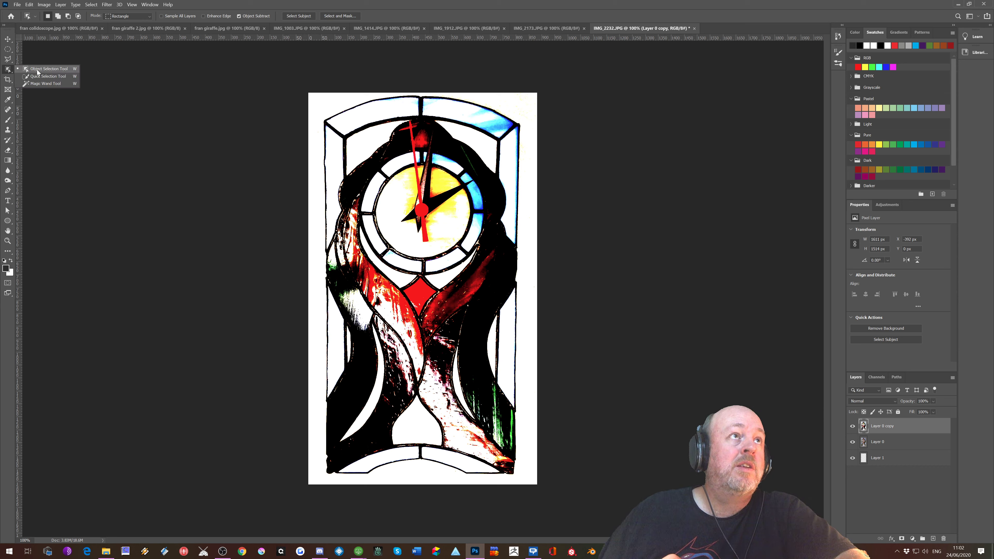
pyautogui.click(47, 69)
pyautogui.moveTo(318, 94); pyautogui.dragTo(526, 478)
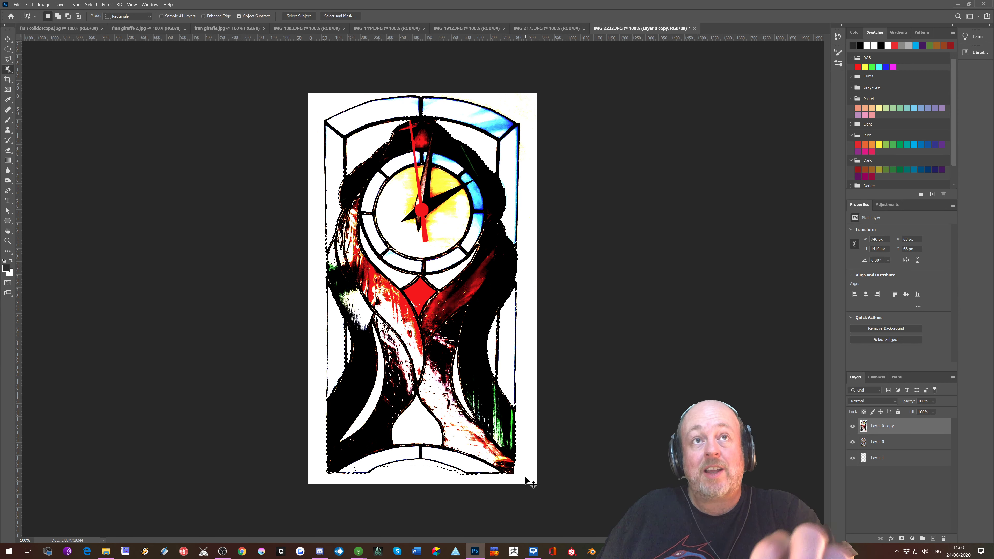
pyautogui.hotkey('ctrl', 'd')
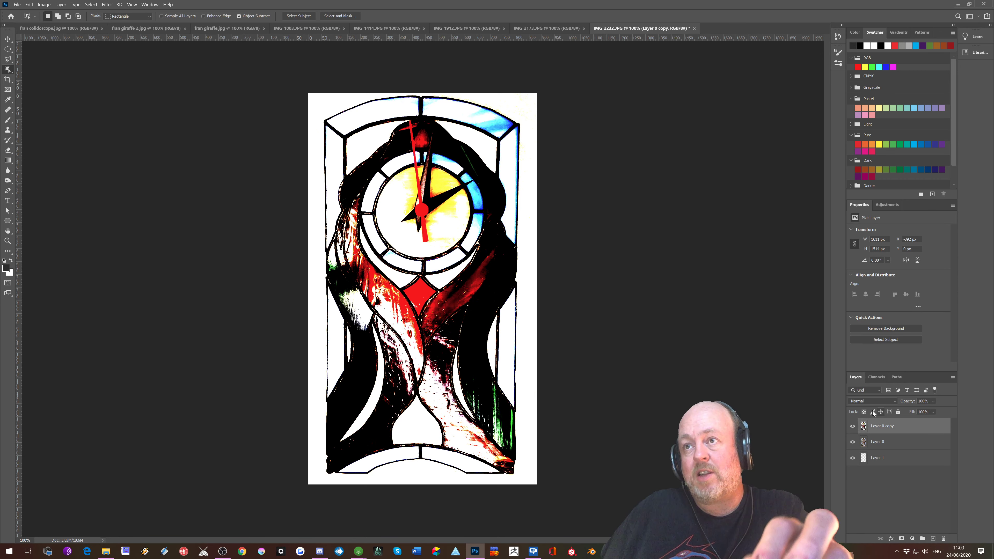
# - Delete the high-contrast Layer 0 copy and start a Color Range selection on Layer 0
pyautogui.moveTo(910, 433); pyautogui.dragTo(943, 539)
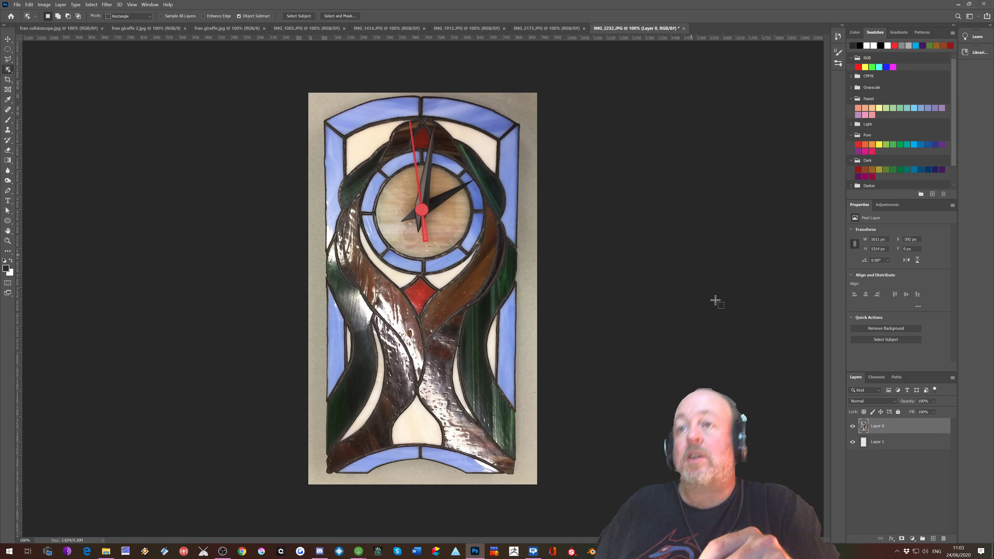
pyautogui.click(94, 5)
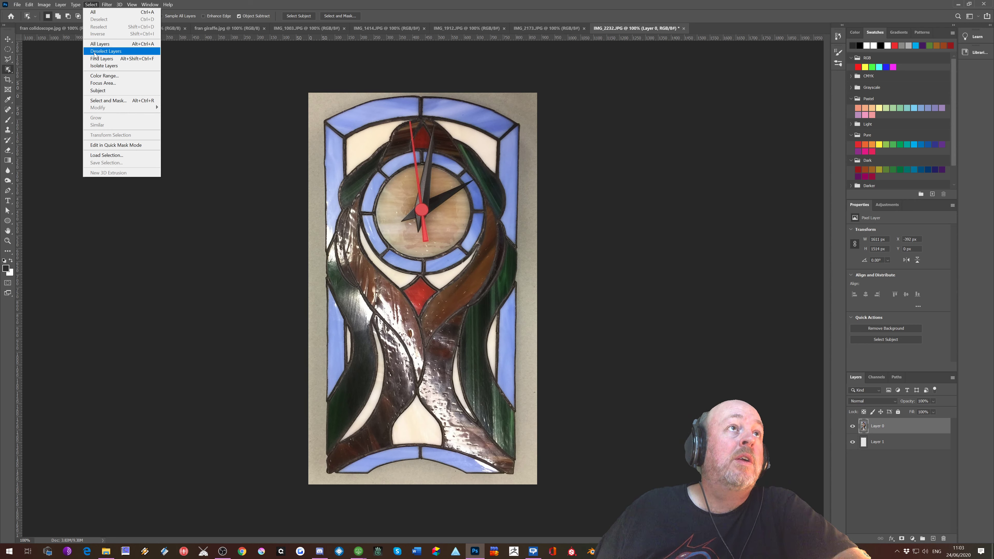
pyautogui.click(99, 76)
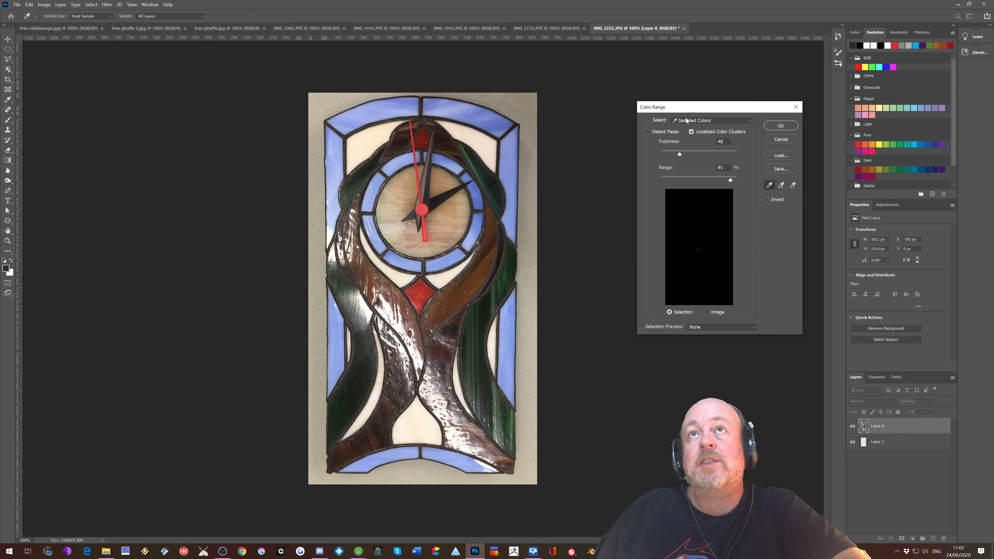
# - Sample the blue glass, cream glass, clock face and dark leading one at a time, ending on the blue side panel
pyautogui.click(486, 117)
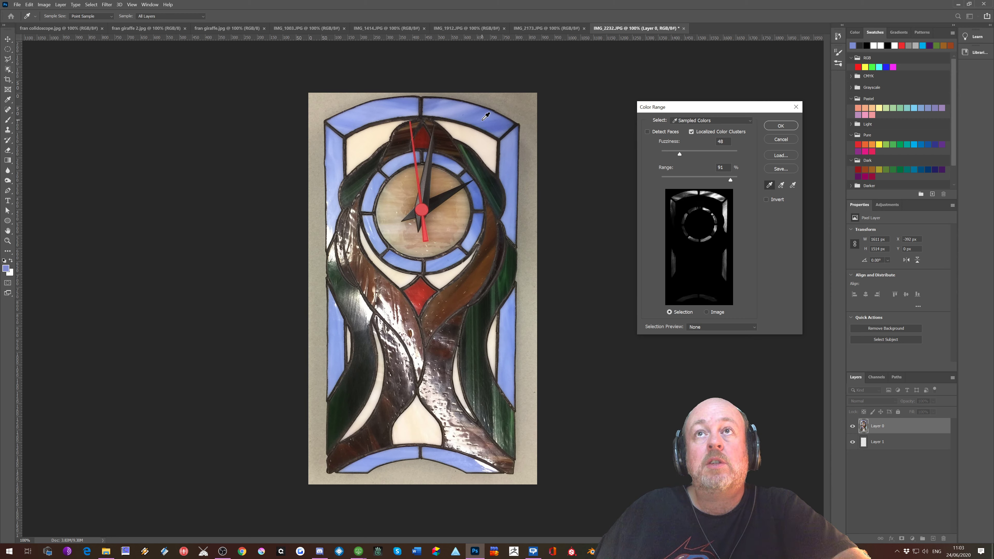
pyautogui.click(482, 133)
pyautogui.click(445, 170)
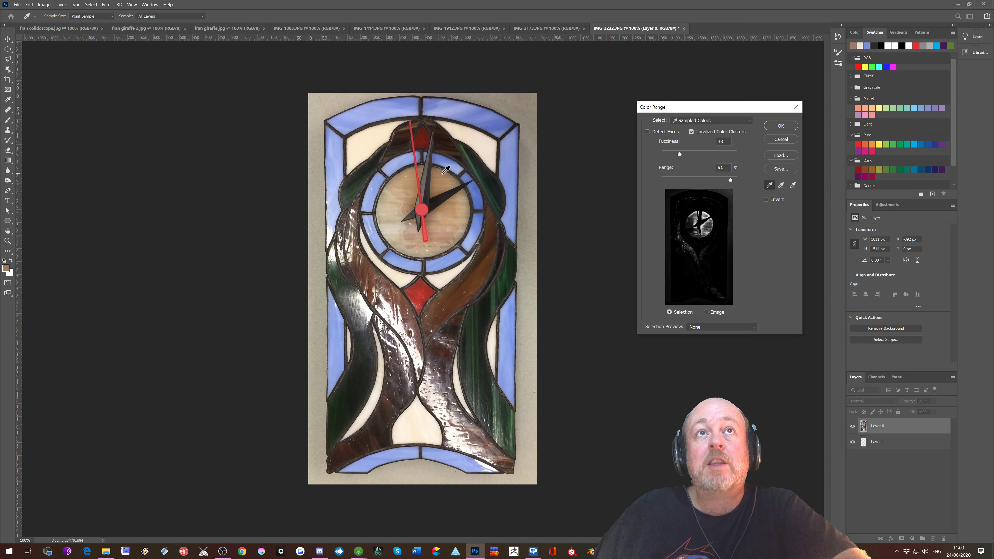
pyautogui.click(395, 194)
pyautogui.click(391, 174)
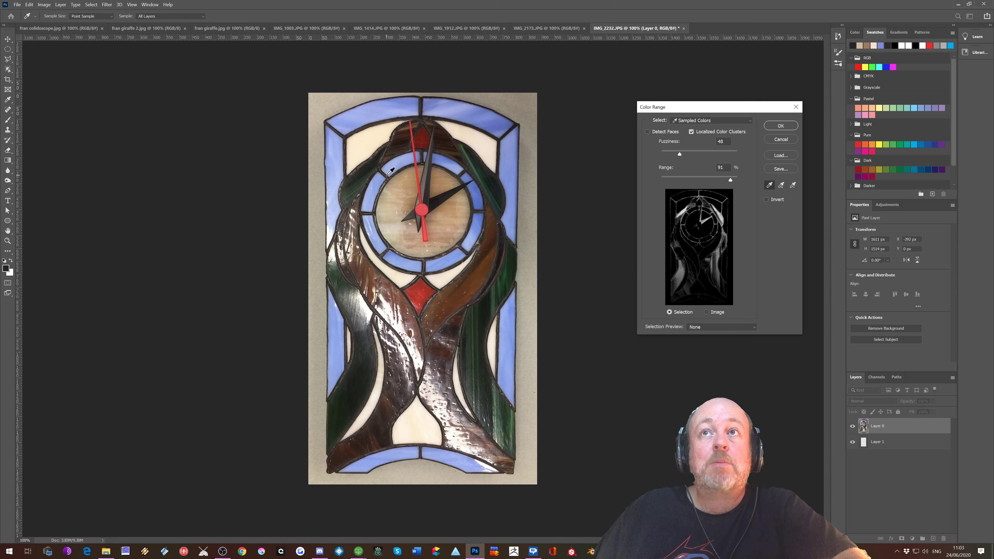
pyautogui.click(388, 163)
pyautogui.click(372, 147)
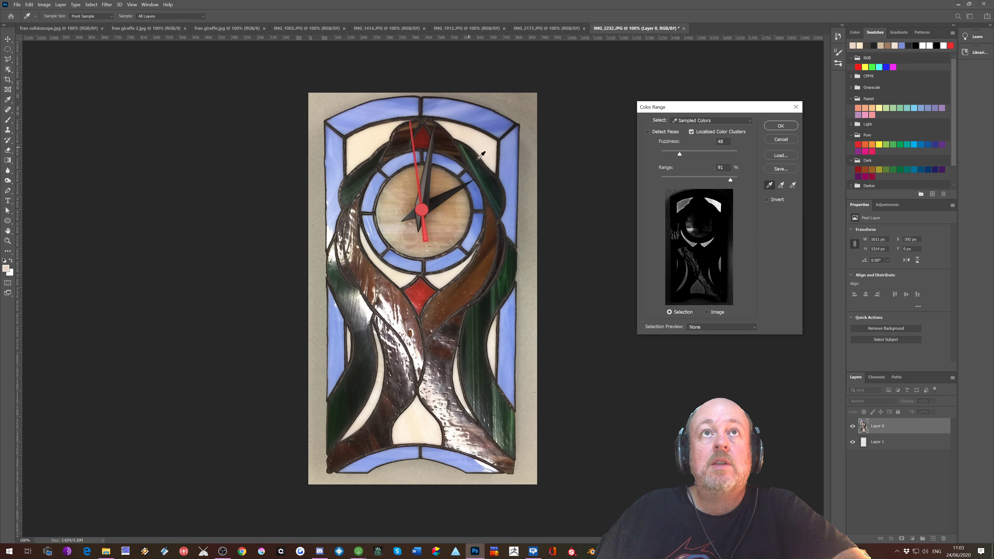
pyautogui.click(512, 179)
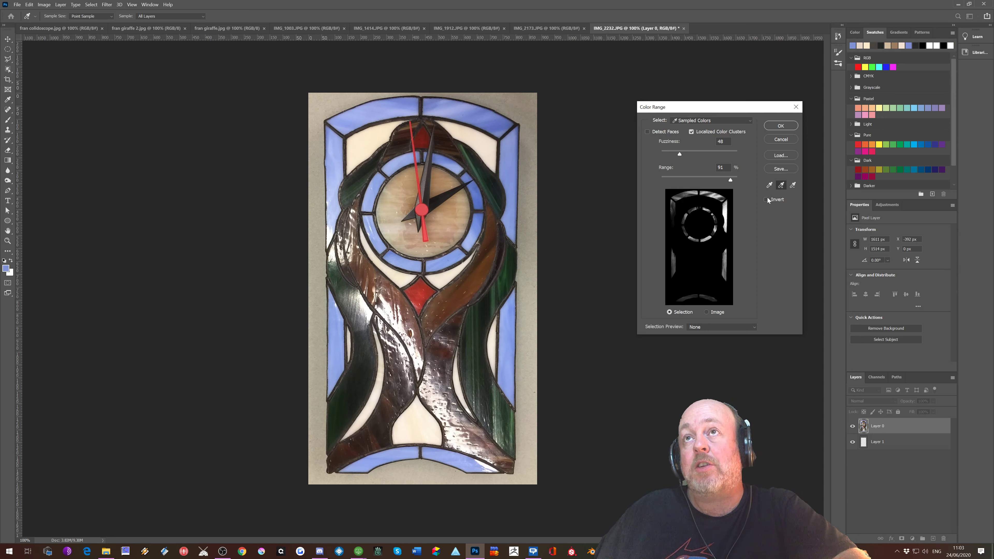
# - Add samples of the cream, blue, brown and green glass across the clock to the colour selection, and set Fuzziness to 18
pyautogui.click(781, 186)
pyautogui.click(461, 131)
pyautogui.click(467, 124)
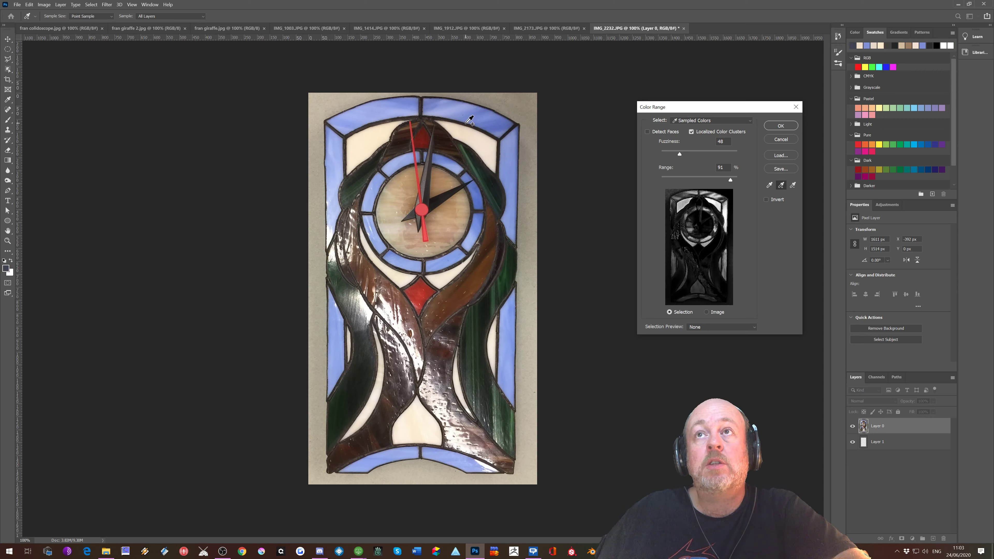
pyautogui.click(512, 156)
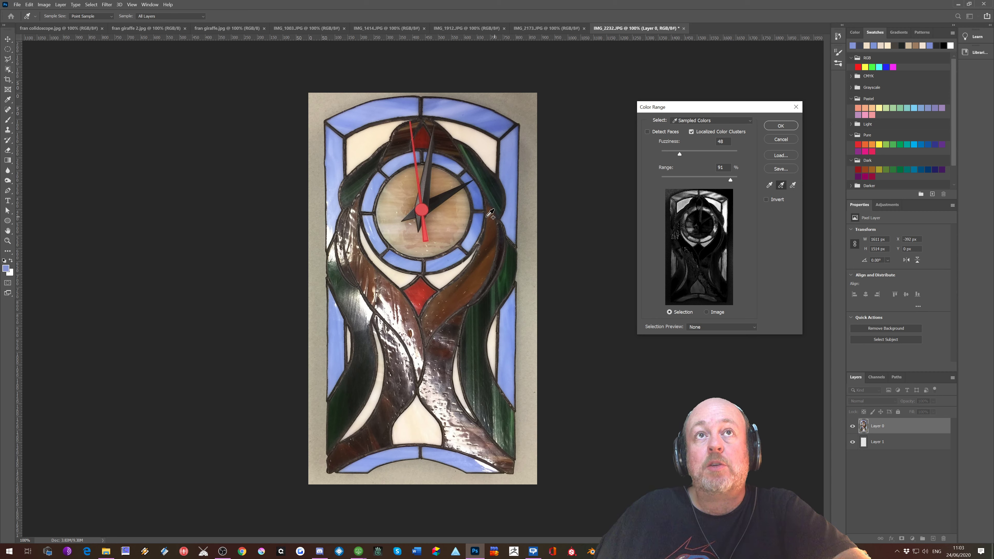
pyautogui.click(500, 232)
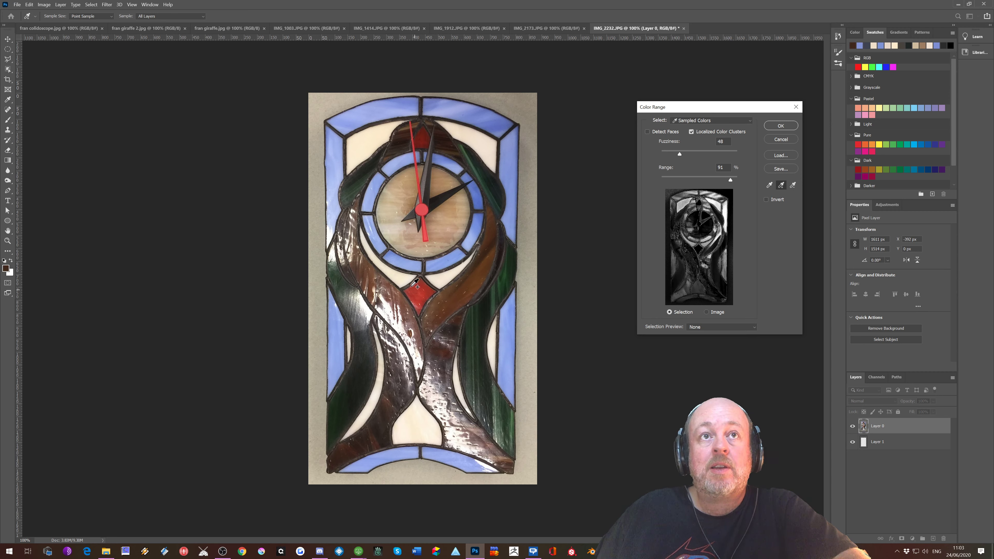
pyautogui.click(425, 334)
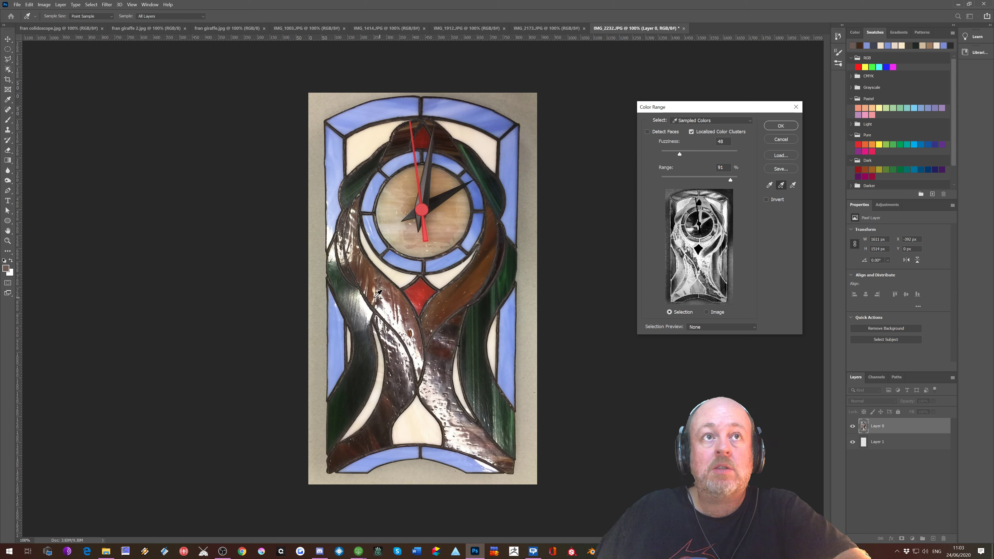
pyautogui.click(356, 296)
pyautogui.click(417, 431)
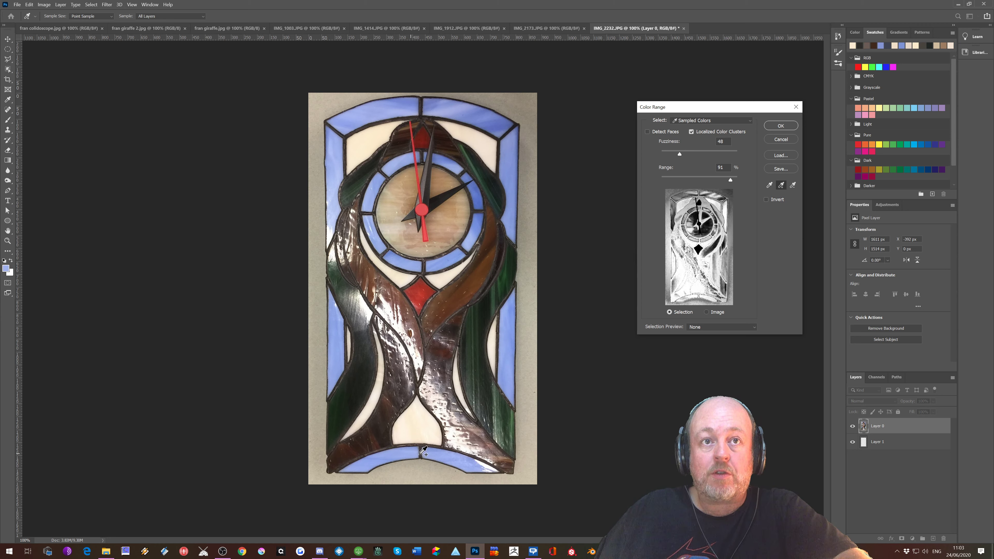
pyautogui.click(475, 457)
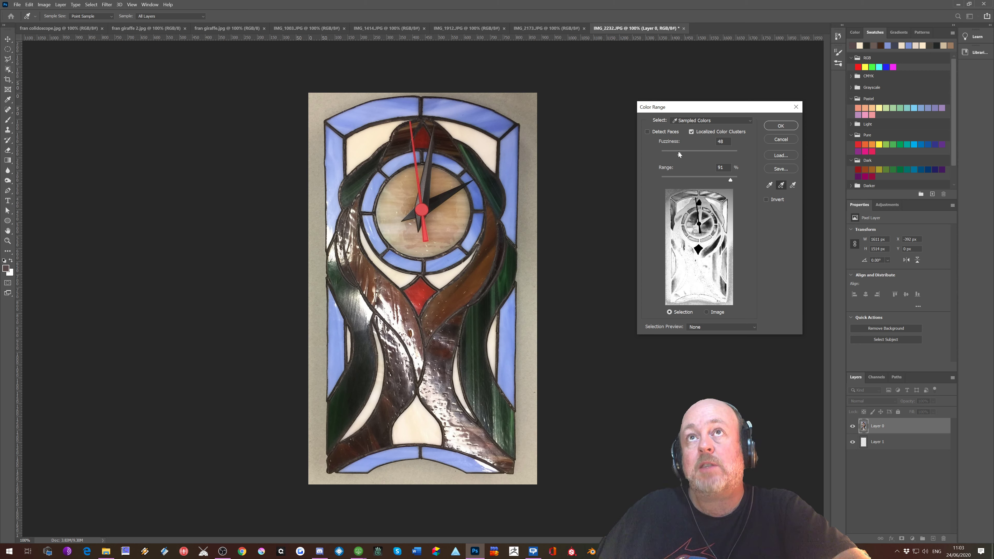
pyautogui.moveTo(678, 153)
pyautogui.mouseDown()
pyautogui.moveTo(721, 157)
pyautogui.moveTo(668, 161)
pyautogui.mouseUp()
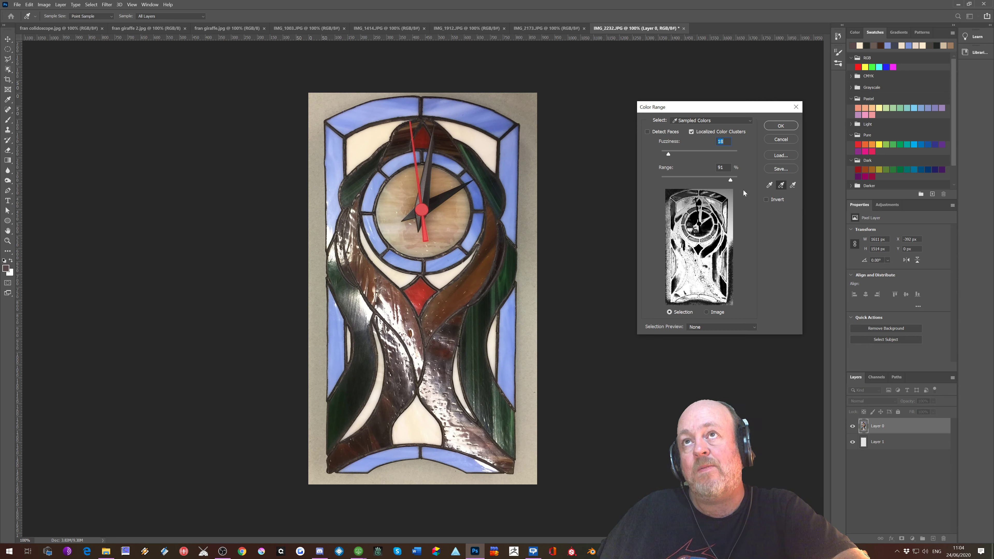
# - Subtract samples of the grey background around the clock from the colour selection, and apply Color Range with the selection preview at None
pyautogui.click(793, 186)
pyautogui.click(313, 112)
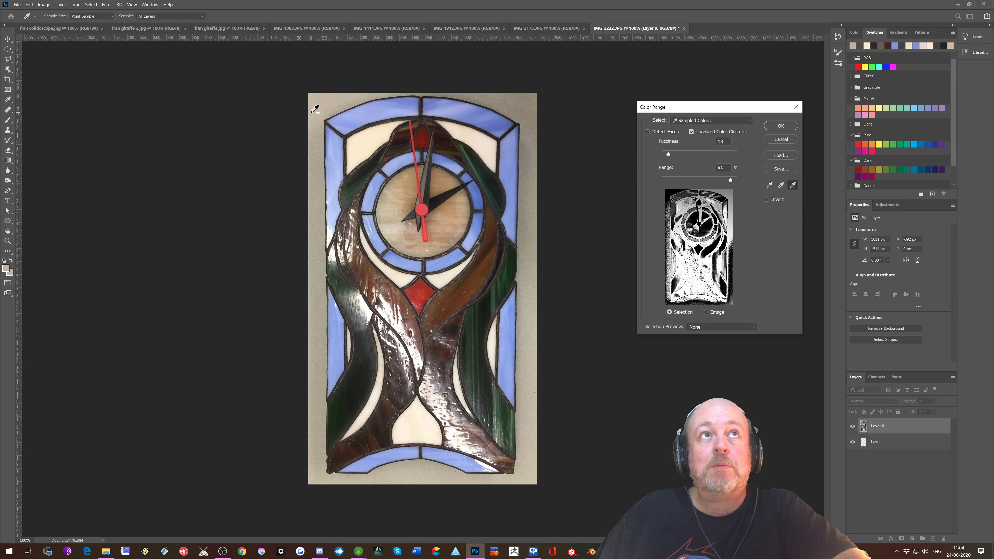
pyautogui.click(326, 166)
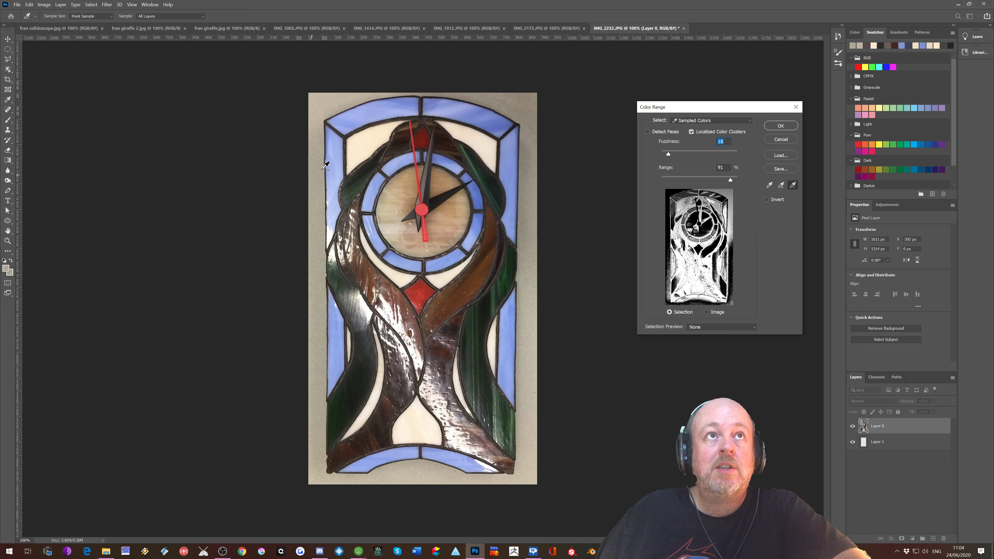
pyautogui.click(511, 97)
pyautogui.click(525, 105)
pyautogui.click(536, 226)
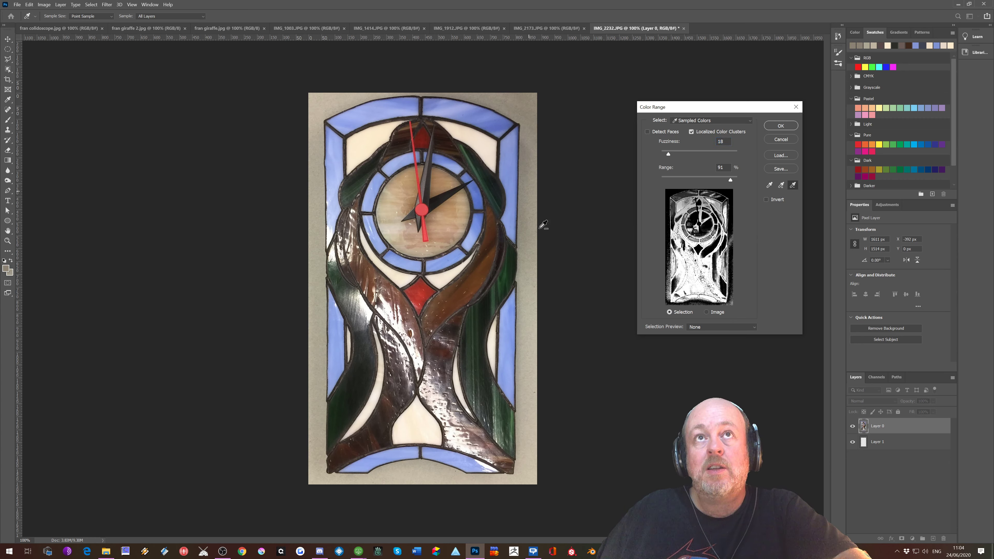
pyautogui.click(534, 236)
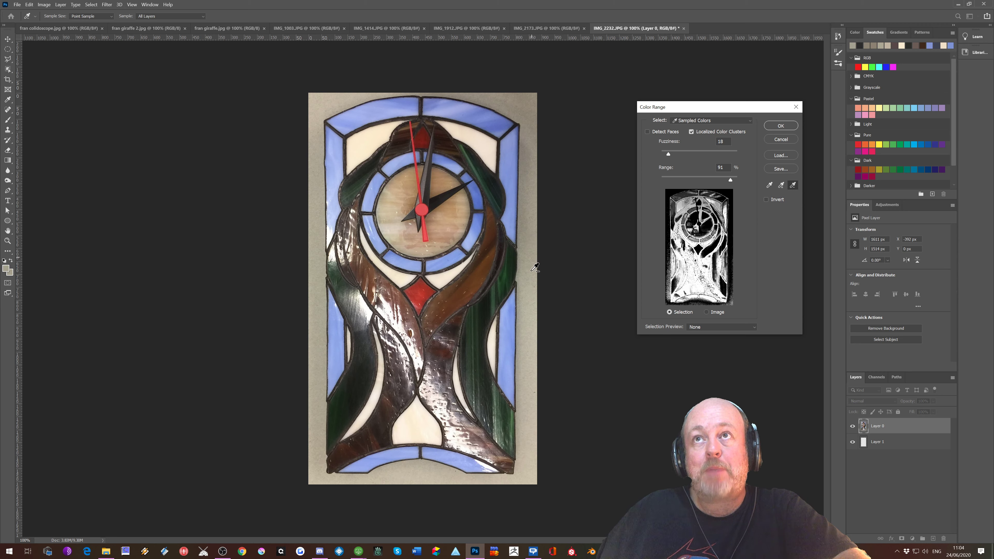
pyautogui.click(540, 382)
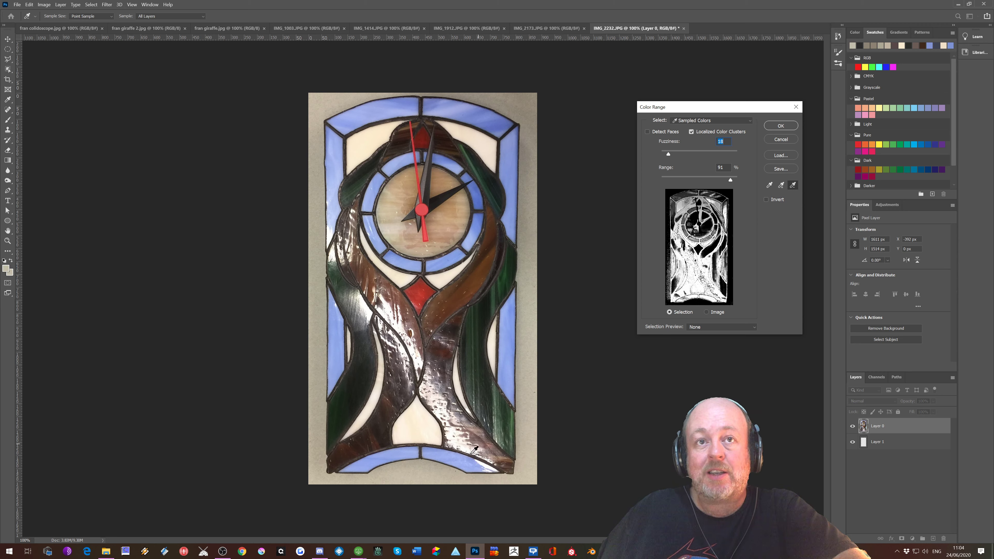
pyautogui.click(433, 472)
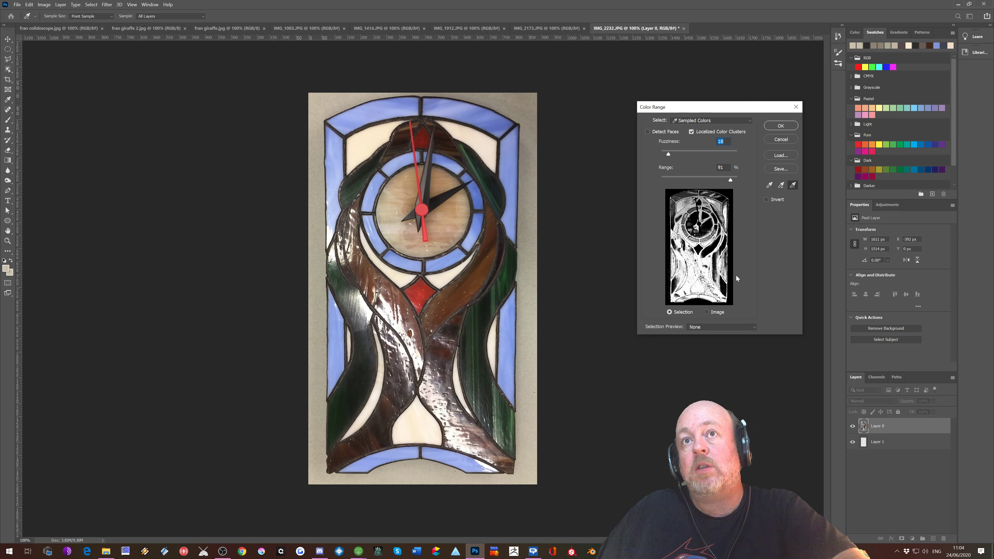
pyautogui.click(704, 324)
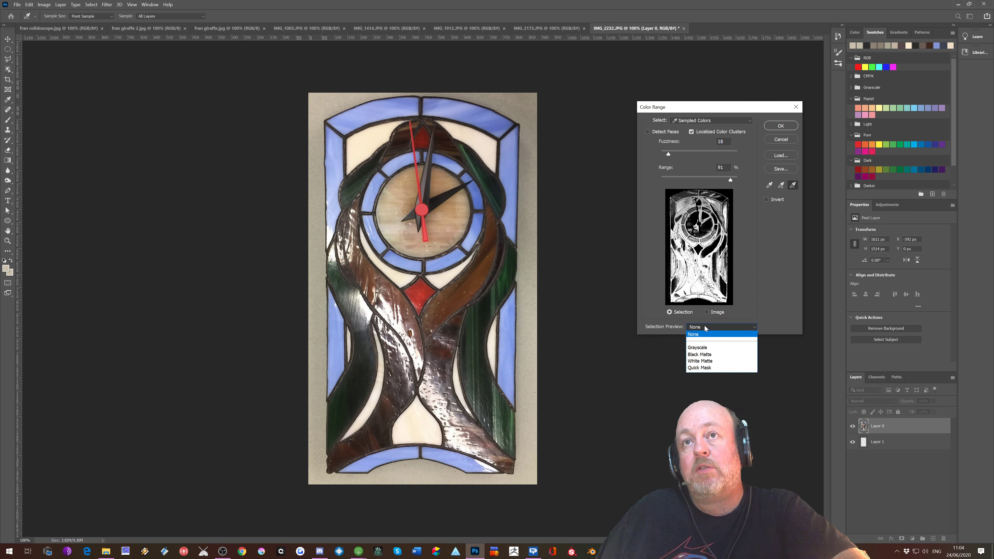
pyautogui.click(759, 265)
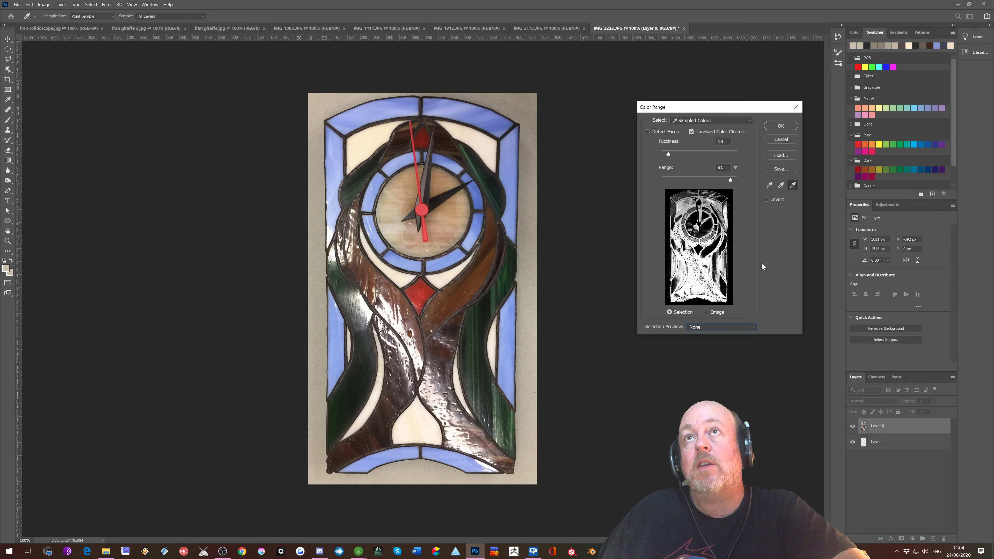
pyautogui.click(787, 125)
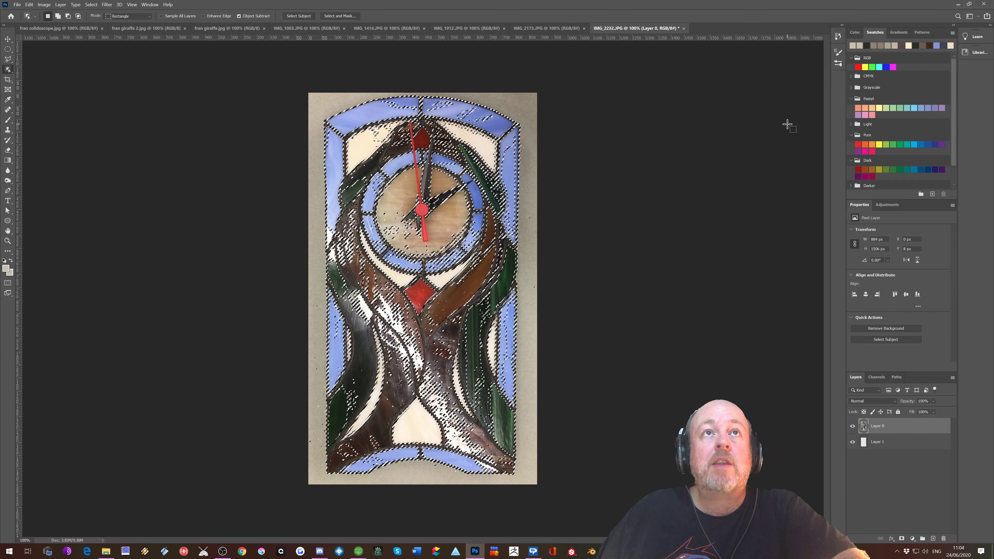
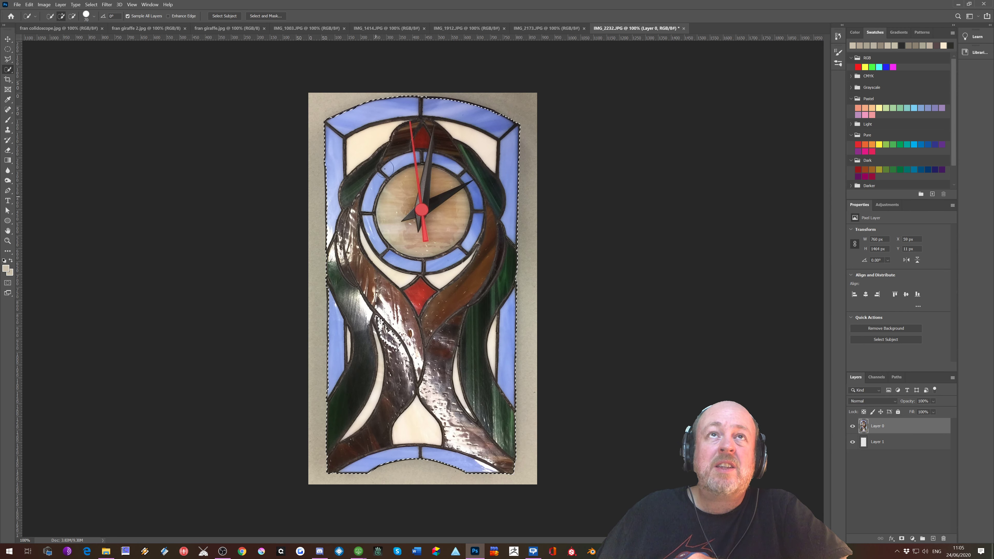
# - Extend the quick selection over the clock's top and lower-left green glass, and subtract the background spill beside and below it
pyautogui.moveTo(424, 110); pyautogui.dragTo(429, 108)
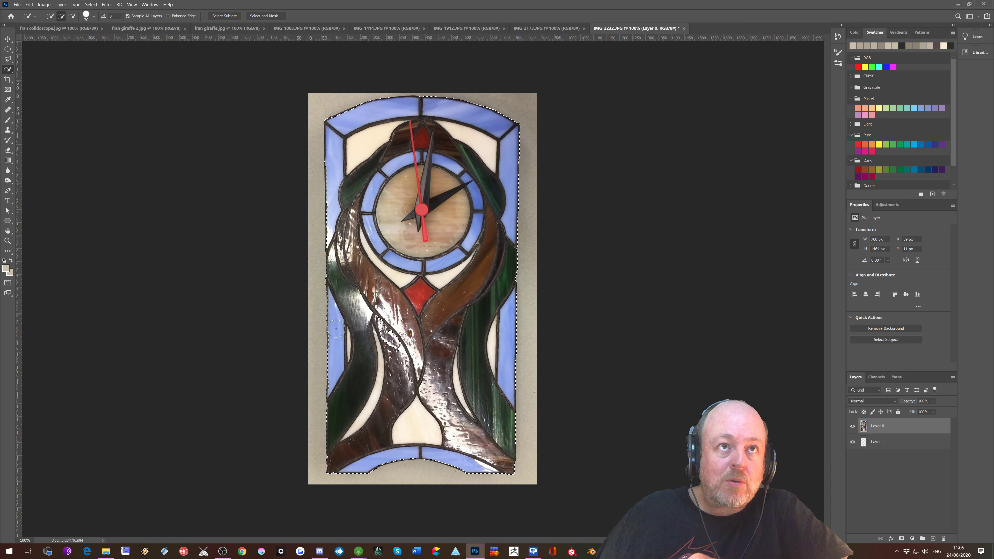
pyautogui.click(333, 403)
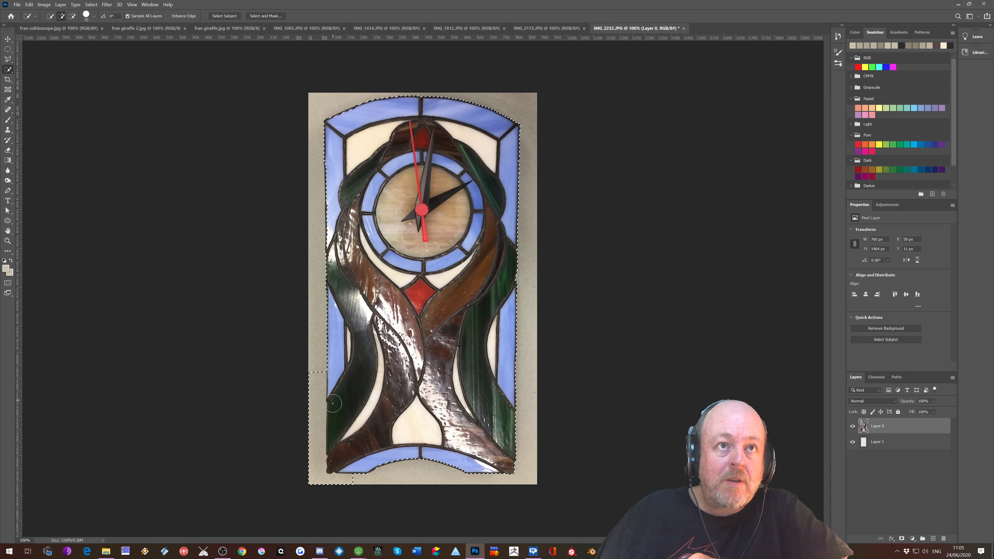
pyautogui.press('alt')
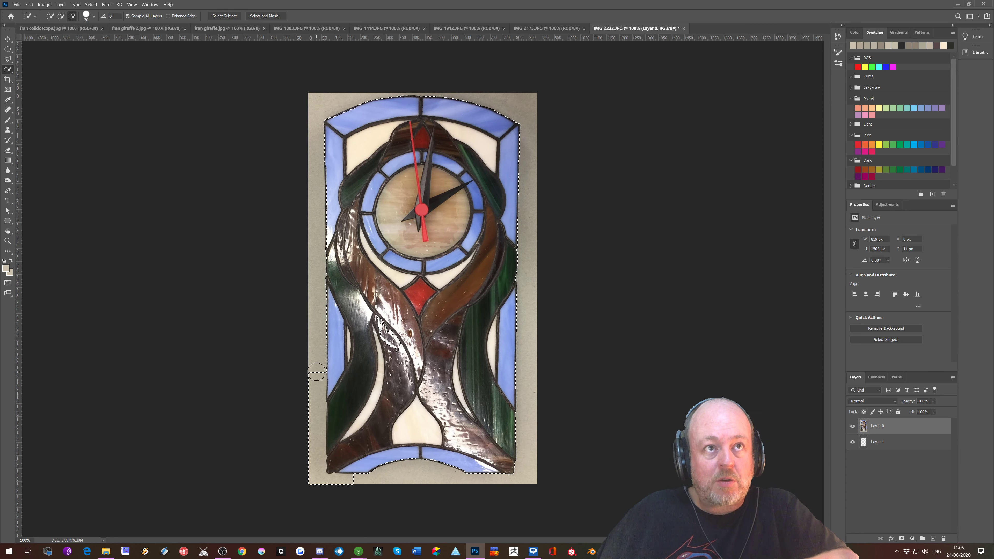
pyautogui.moveTo(316, 372)
pyautogui.mouseDown()
pyautogui.moveTo(312, 431)
pyautogui.moveTo(316, 386)
pyautogui.mouseUp()
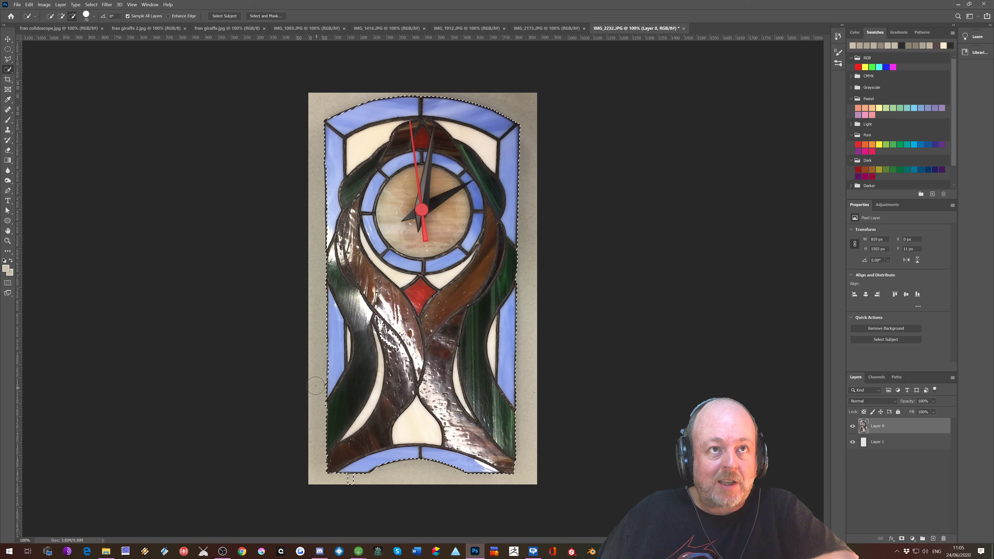
pyautogui.click(347, 485)
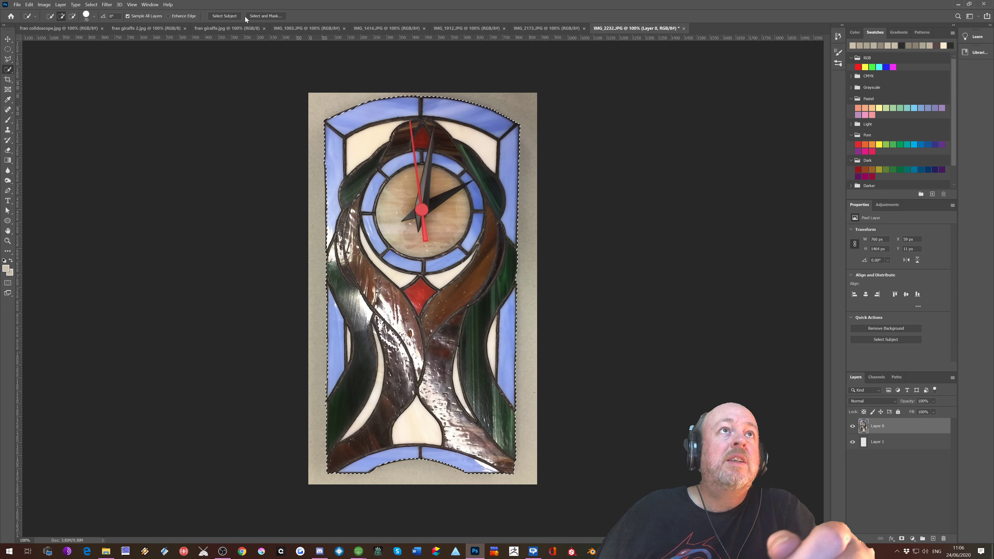
# - Refine the clock selection in Select and Mask with Smooth 33, Contrast 91% and Shift Edge +87%
pyautogui.click(266, 17)
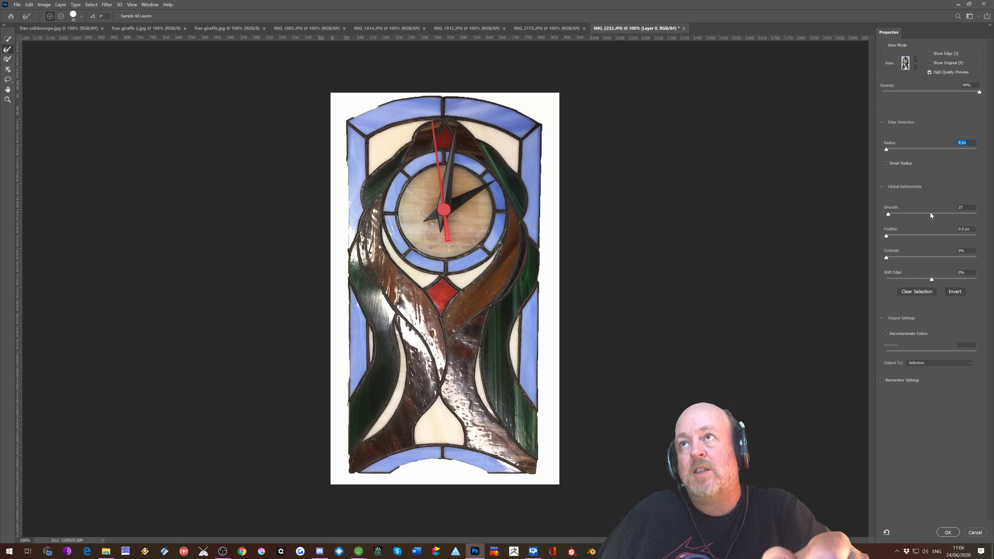
pyautogui.click(916, 214)
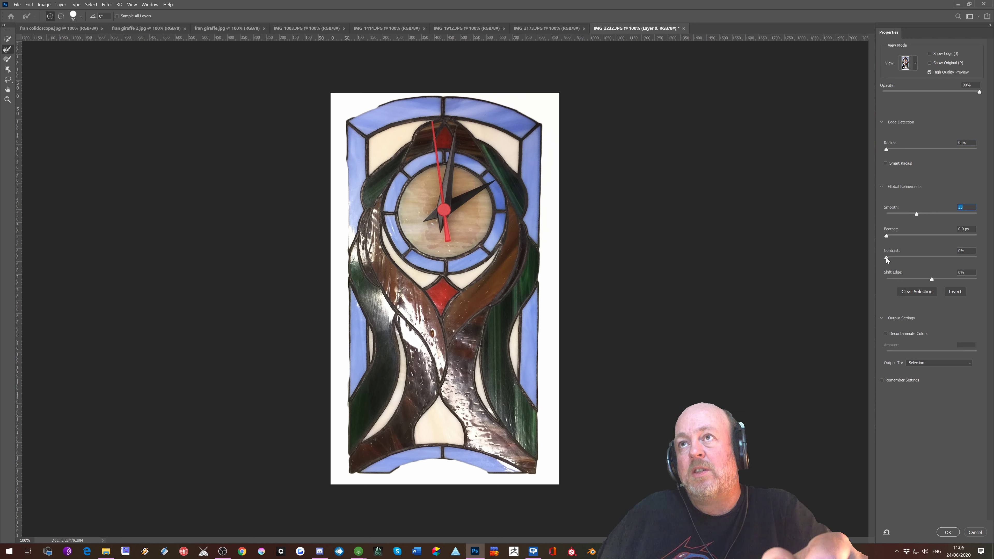
pyautogui.moveTo(895, 257); pyautogui.dragTo(934, 266)
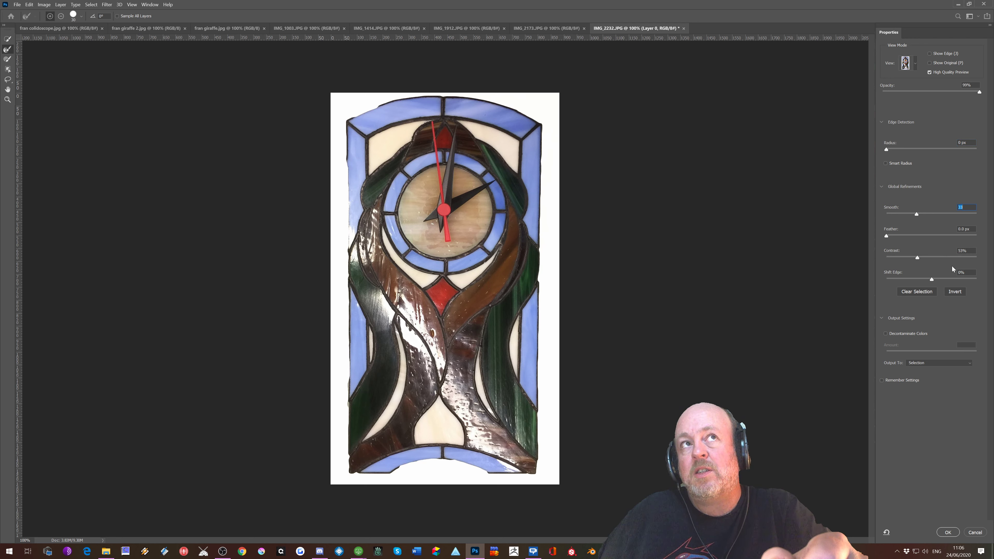
pyautogui.click(968, 258)
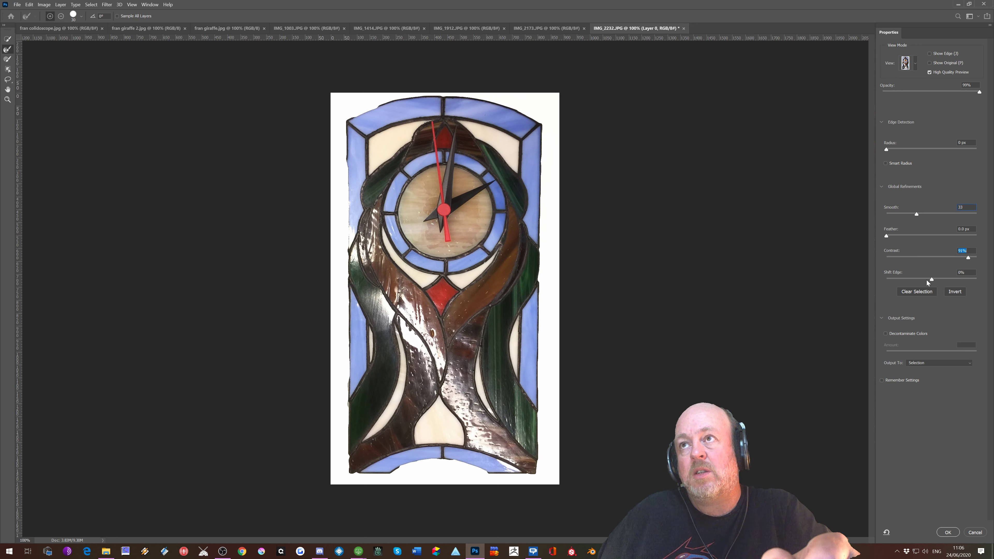
pyautogui.moveTo(949, 279); pyautogui.dragTo(971, 281)
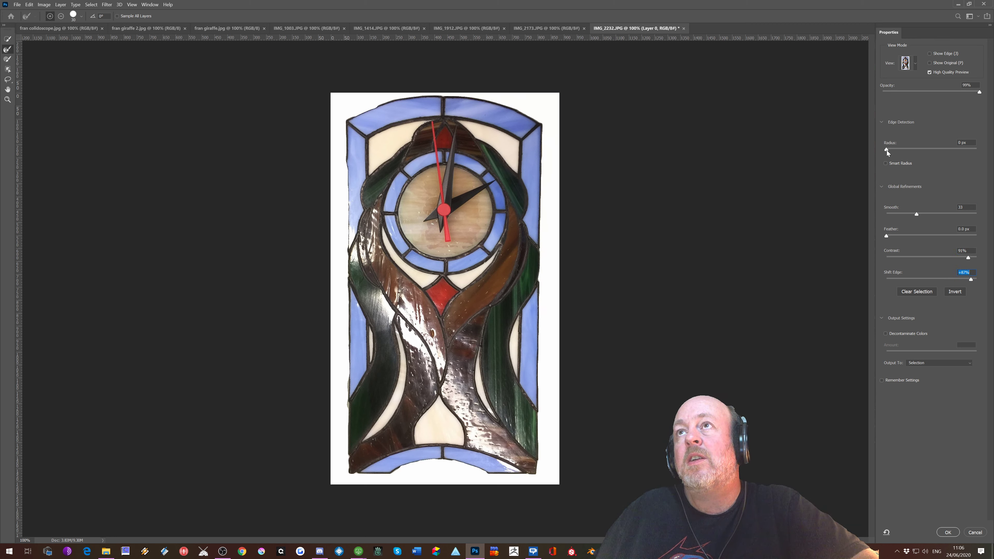
# - Try larger edge-detection Radius values on the clock selection, ending at 36 px
pyautogui.click(900, 150)
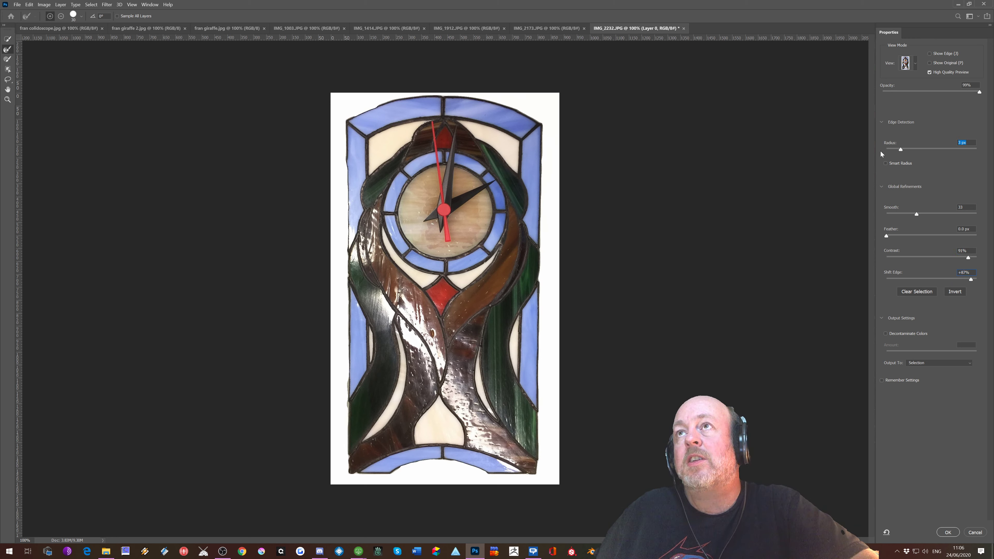
pyautogui.click(898, 149)
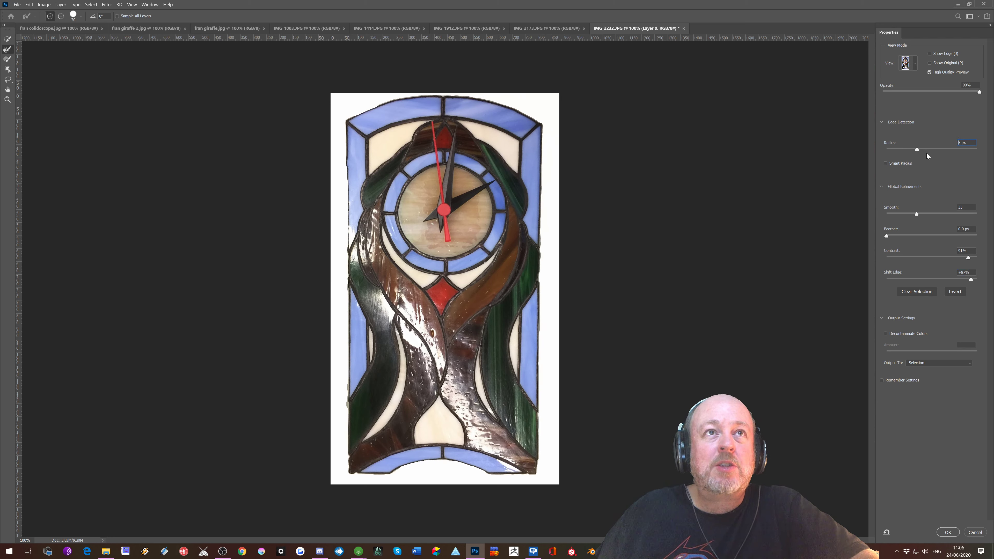
pyautogui.click(939, 152)
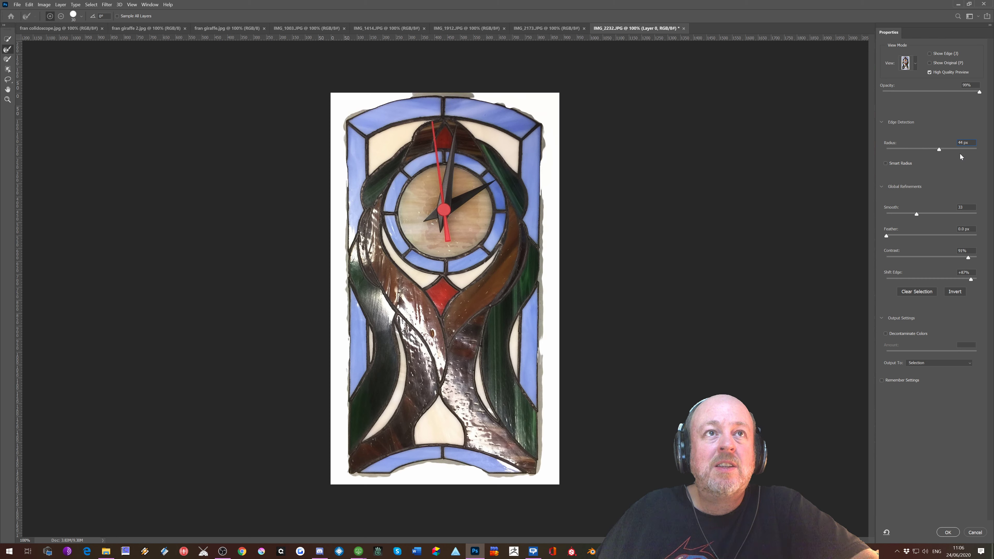
pyautogui.moveTo(965, 157); pyautogui.dragTo(935, 153)
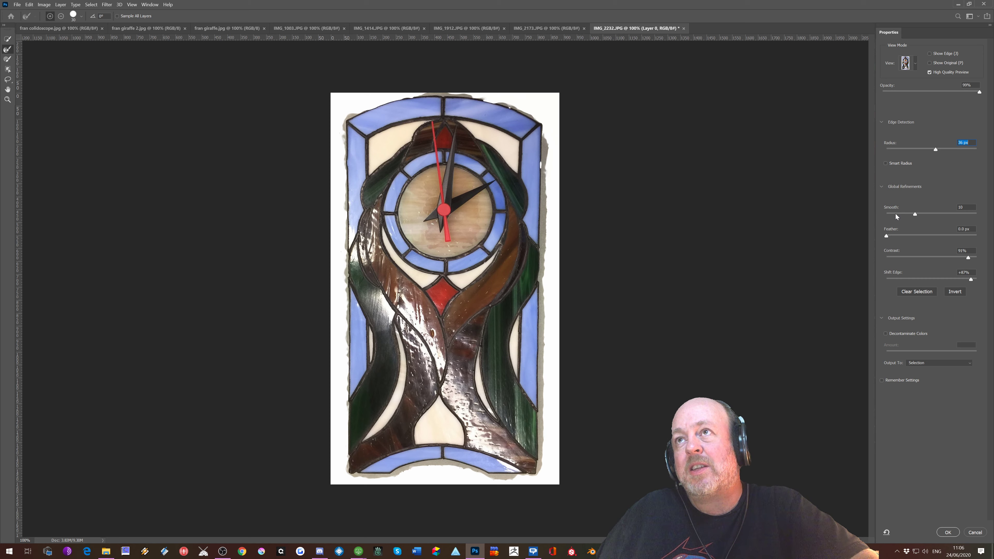
# - Refine the clock selection with Smooth 10, Smart Radius enabled and Radius 3 px, and apply it
pyautogui.moveTo(896, 217); pyautogui.dragTo(895, 215)
pyautogui.moveTo(935, 150); pyautogui.dragTo(897, 149)
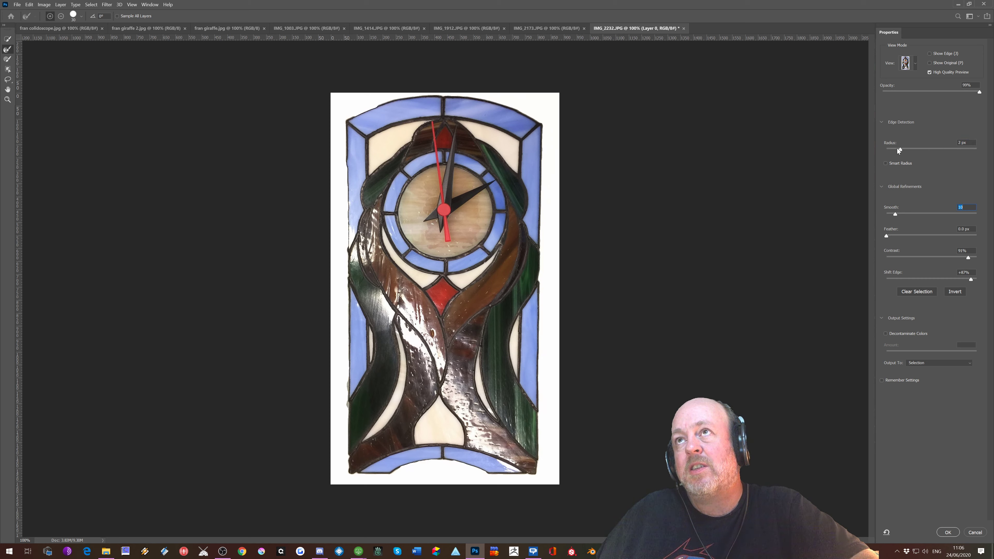
pyautogui.click(886, 164)
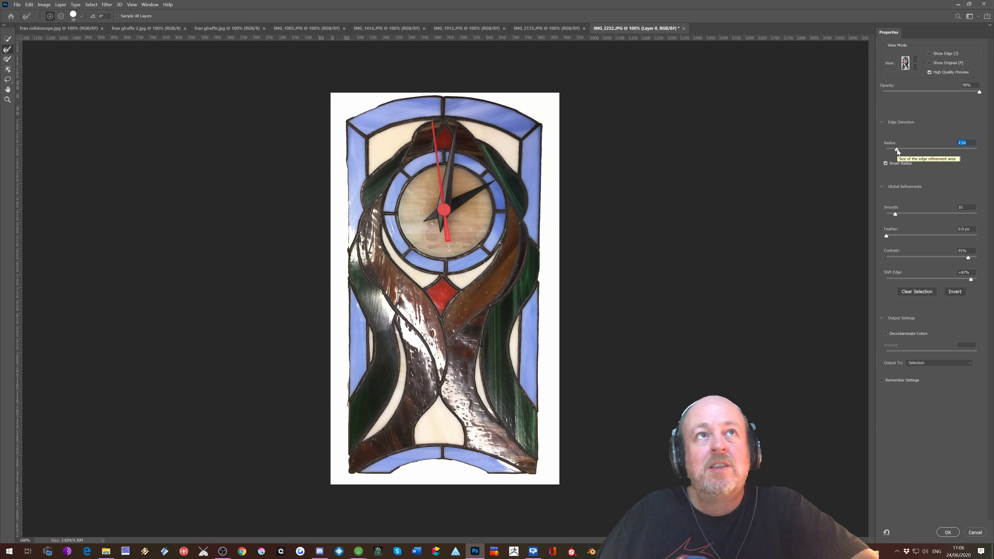
pyautogui.moveTo(897, 150); pyautogui.dragTo(903, 149)
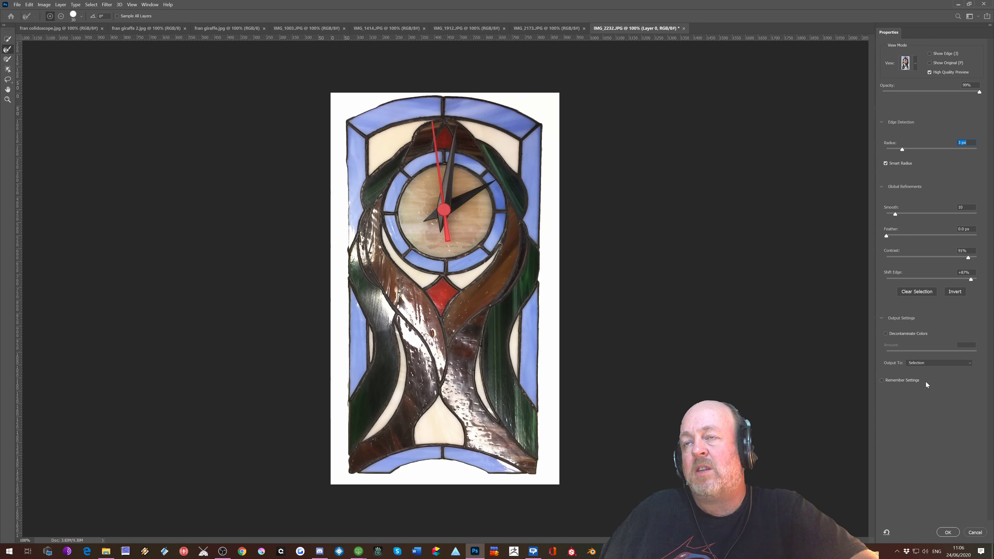
pyautogui.click(946, 532)
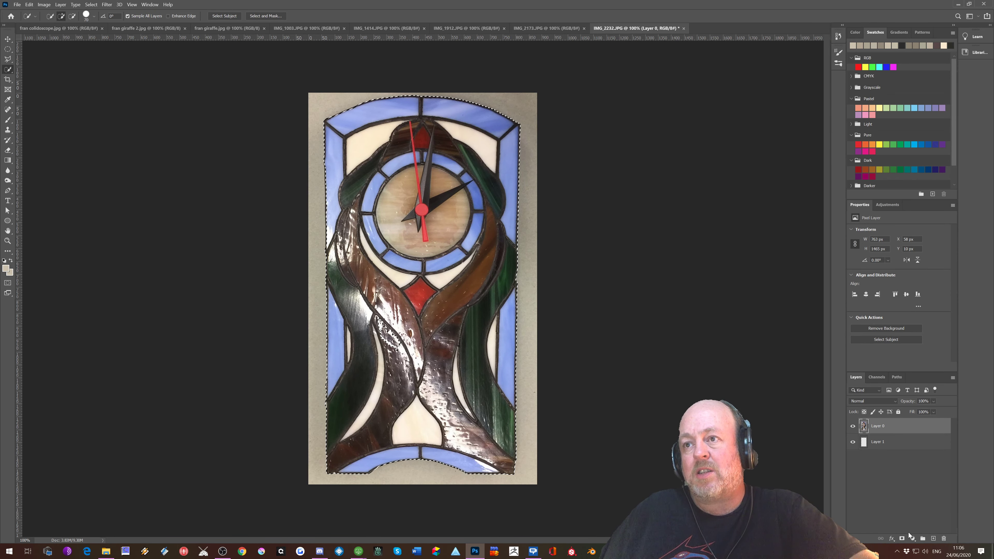
# - Mask Layer 0 with the clock selection, and fill Layer 1 behind it with a vertical gradient from dark grey to black
pyautogui.click(903, 539)
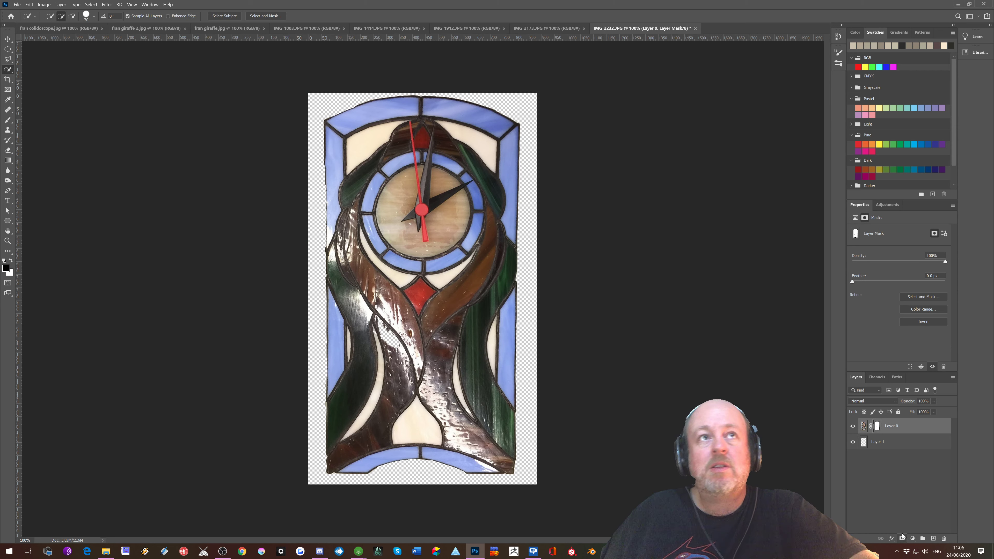
pyautogui.click(896, 444)
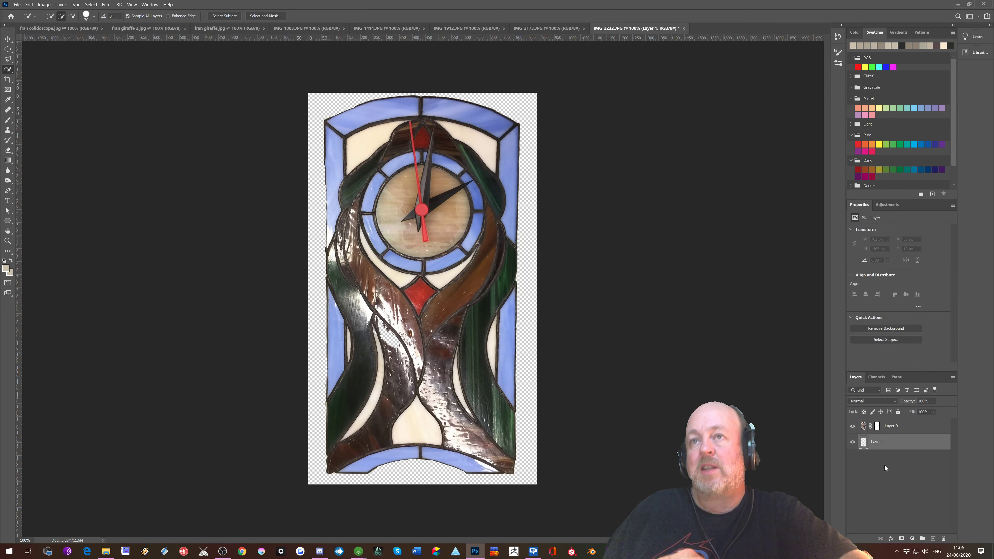
pyautogui.press('g')
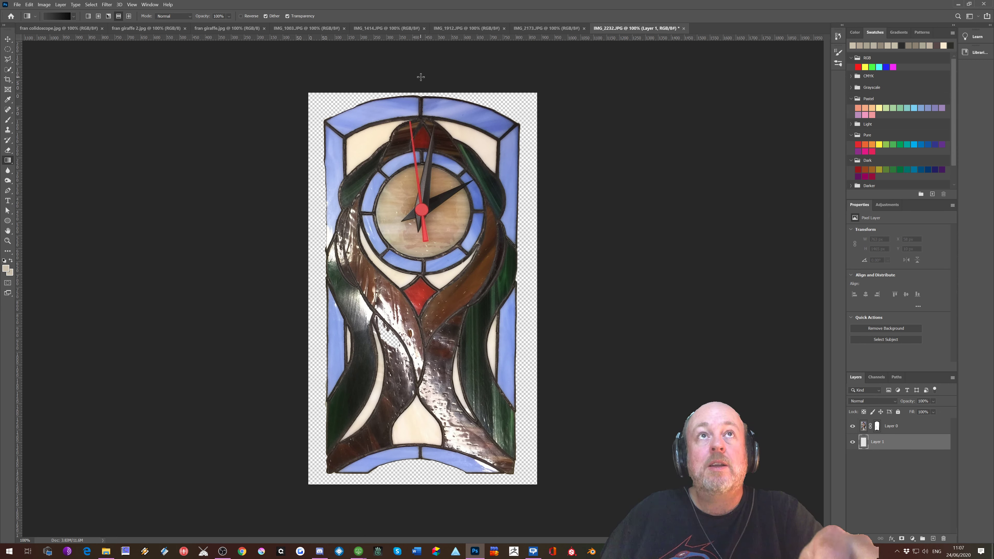
pyautogui.moveTo(420, 77); pyautogui.dragTo(454, 521)
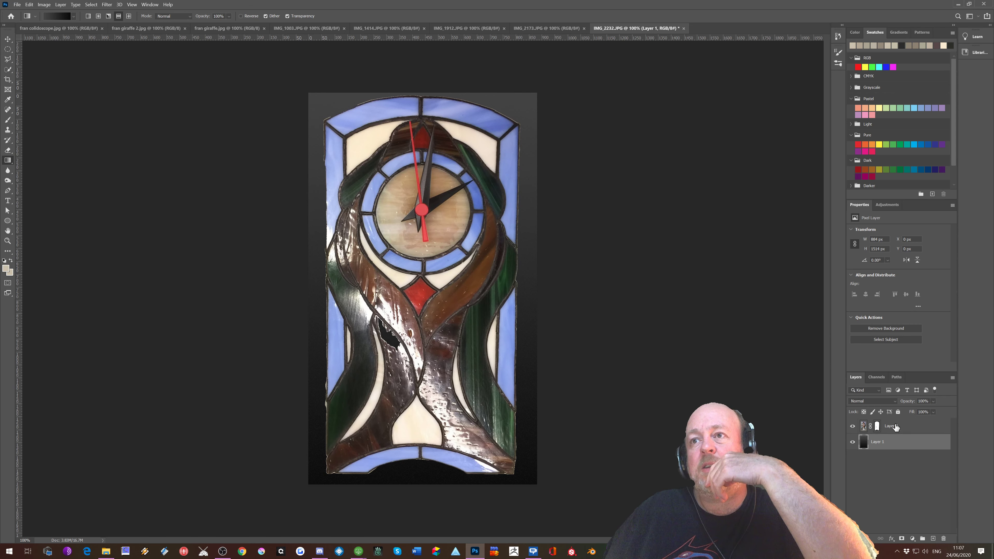
# - Make Layer 0's image active and load its layer mask as a selection around the clock
pyautogui.click(864, 426)
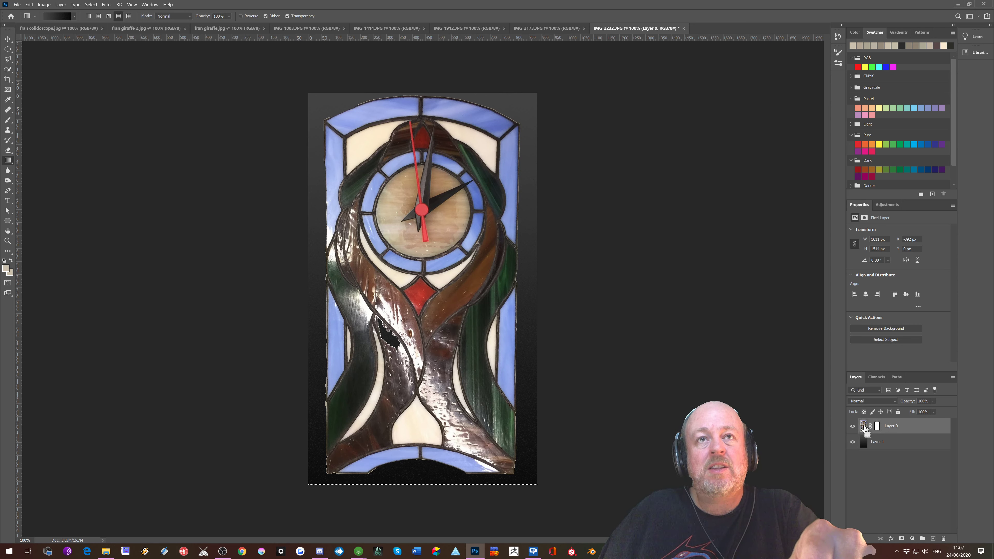
pyautogui.keyDown('ctrl'); pyautogui.click(878, 427); pyautogui.keyUp('ctrl')
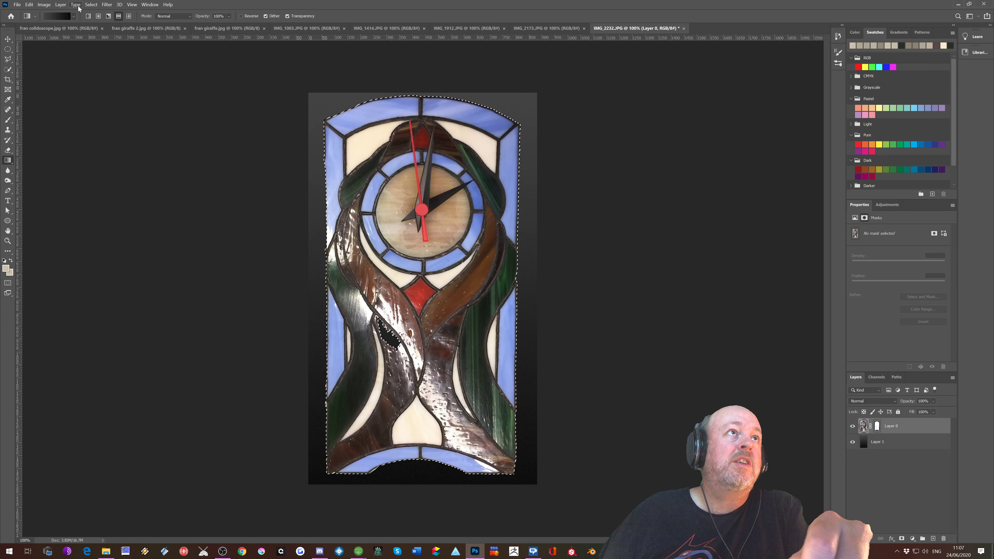
pyautogui.click(91, 5)
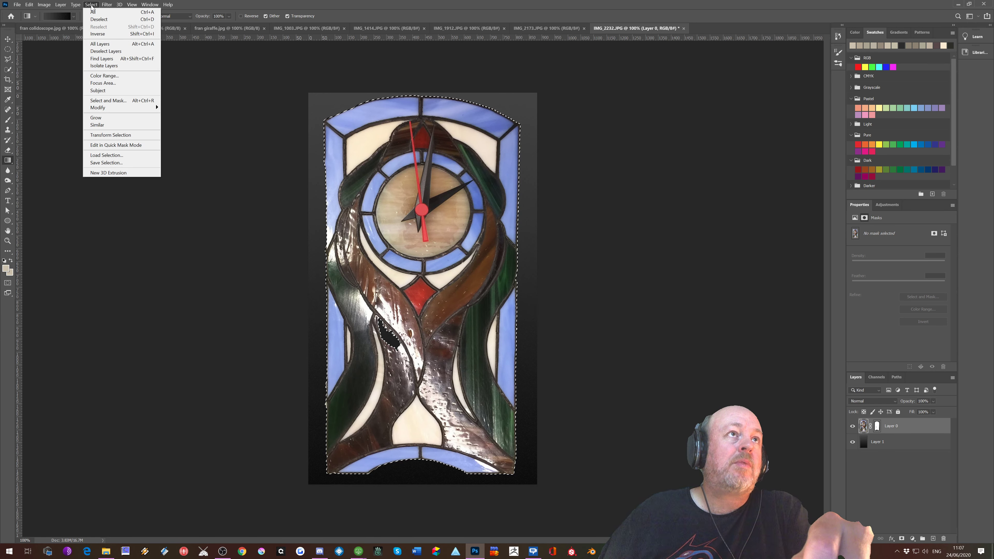
pyautogui.moveTo(63, 5)
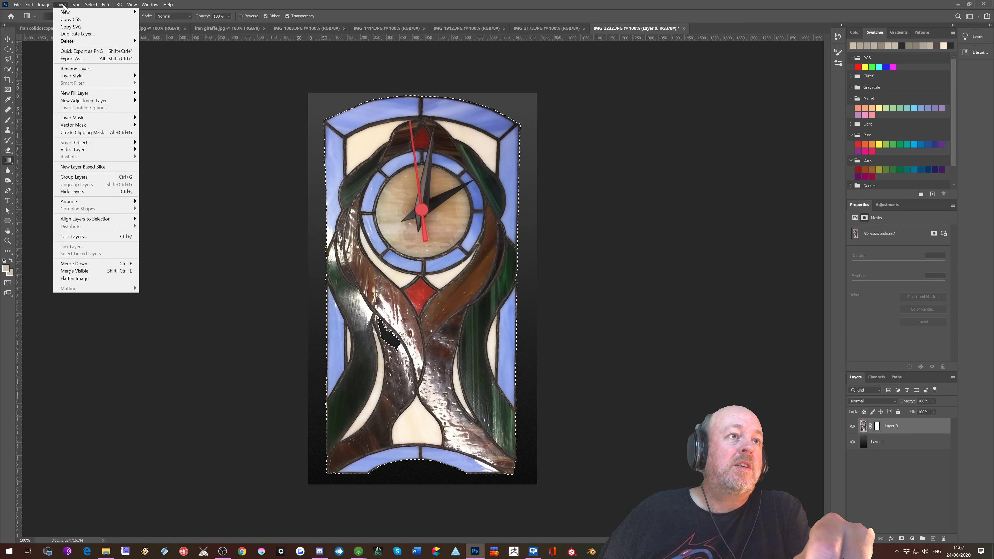
pyautogui.moveTo(93, 6)
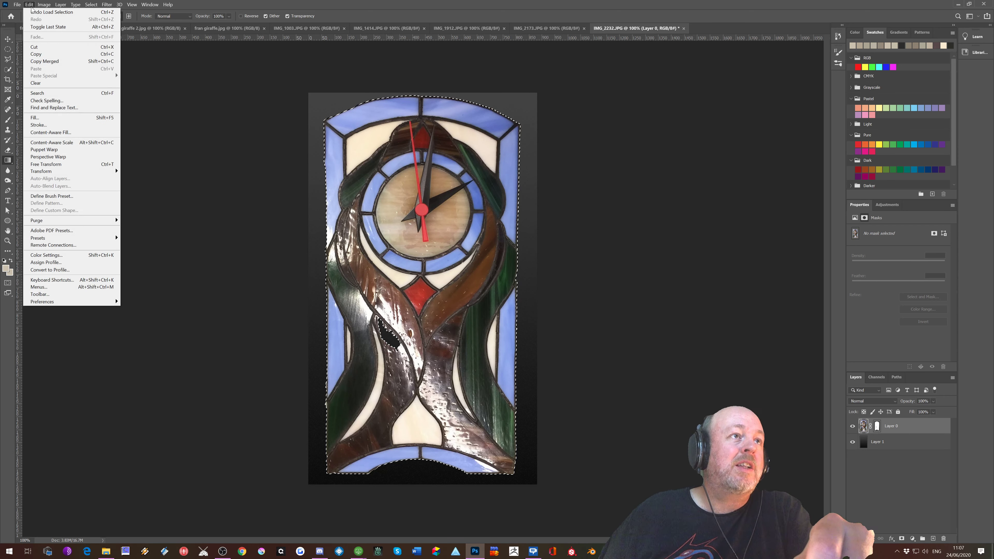
pyautogui.click(31, 5)
pyautogui.click(62, 5)
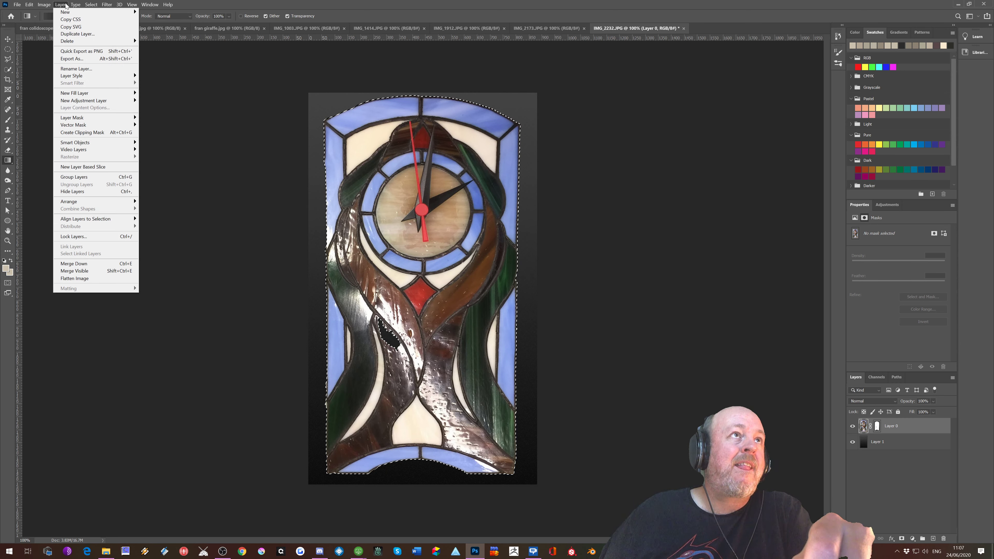
pyautogui.moveTo(95, 5)
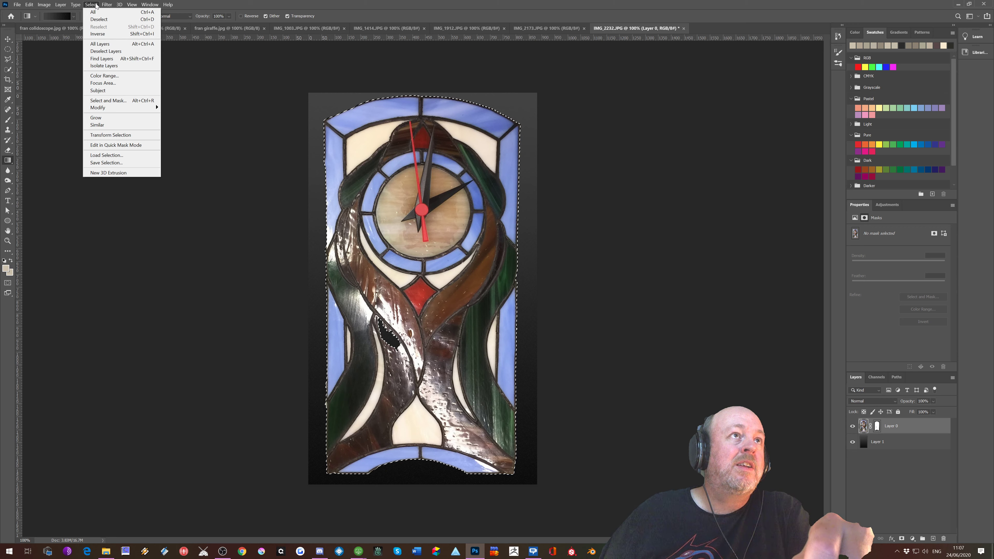
pyautogui.moveTo(108, 107)
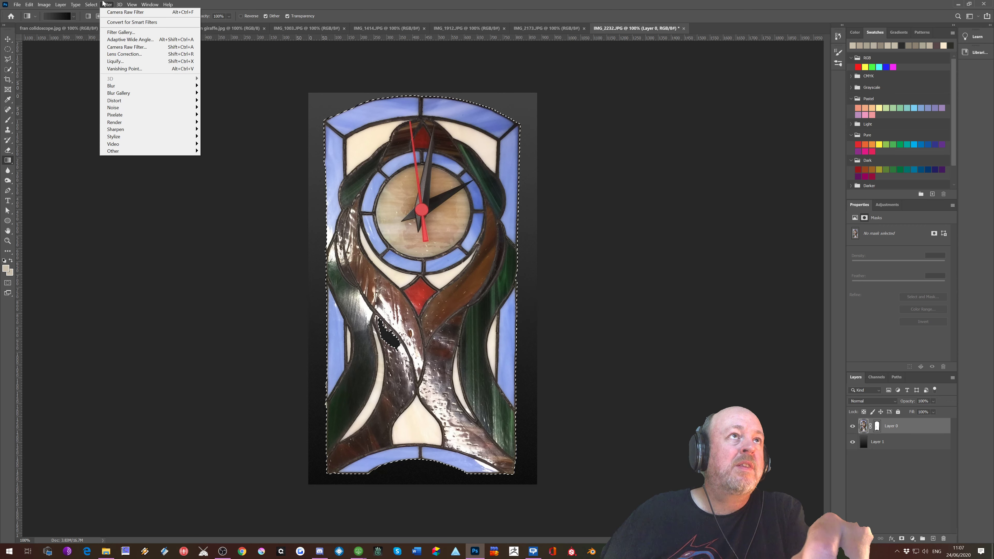
pyautogui.click(268, 6)
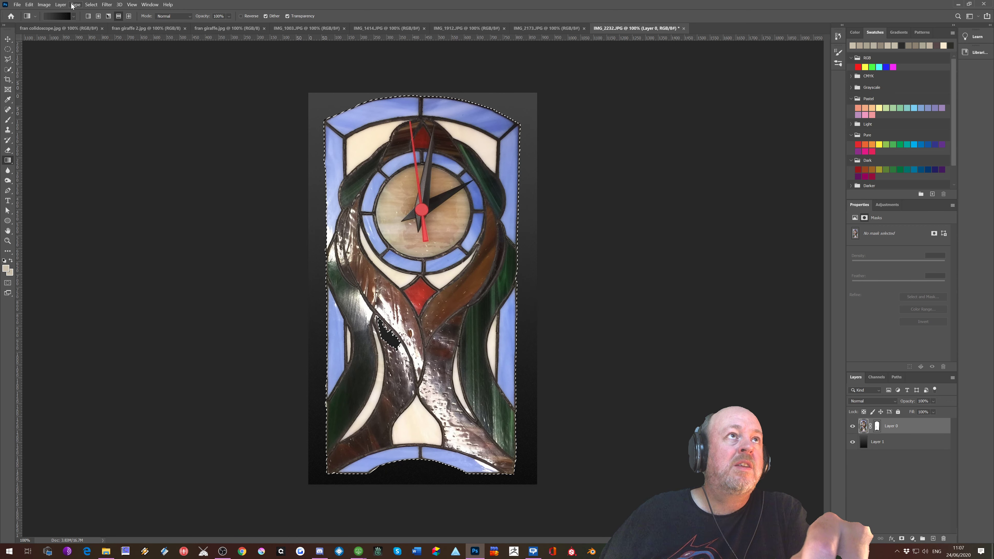
# - Refine the clock's left edge, top corner and right edge with the Refine Edge Brush in Select and Mask, and output a selection
pyautogui.click(90, 5)
pyautogui.click(96, 100)
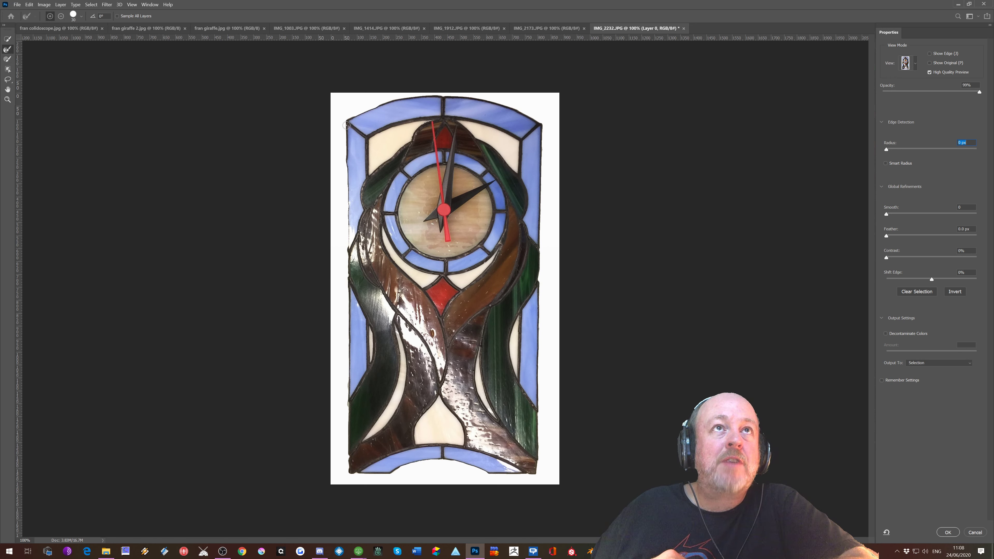
pyautogui.moveTo(348, 195); pyautogui.dragTo(354, 263)
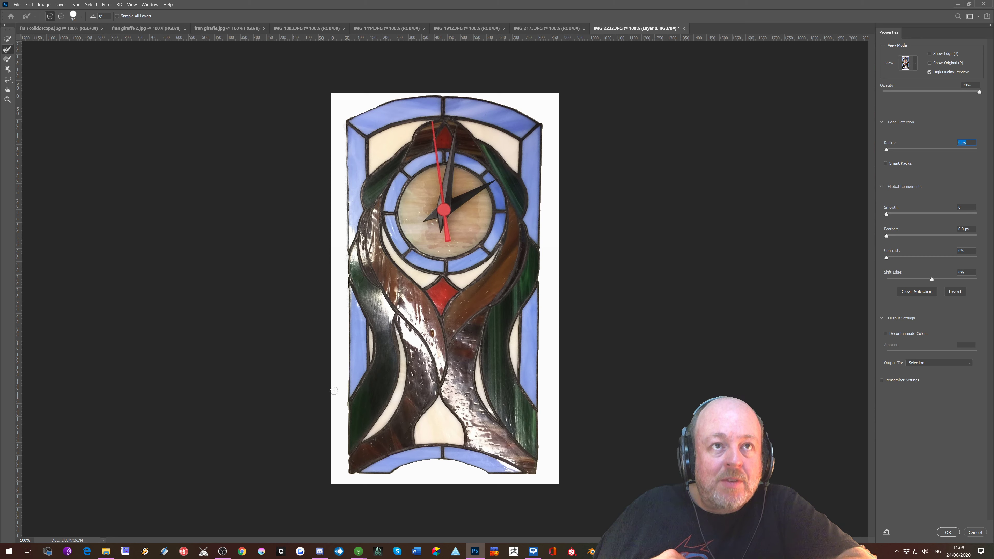
pyautogui.moveTo(348, 376); pyautogui.dragTo(351, 474)
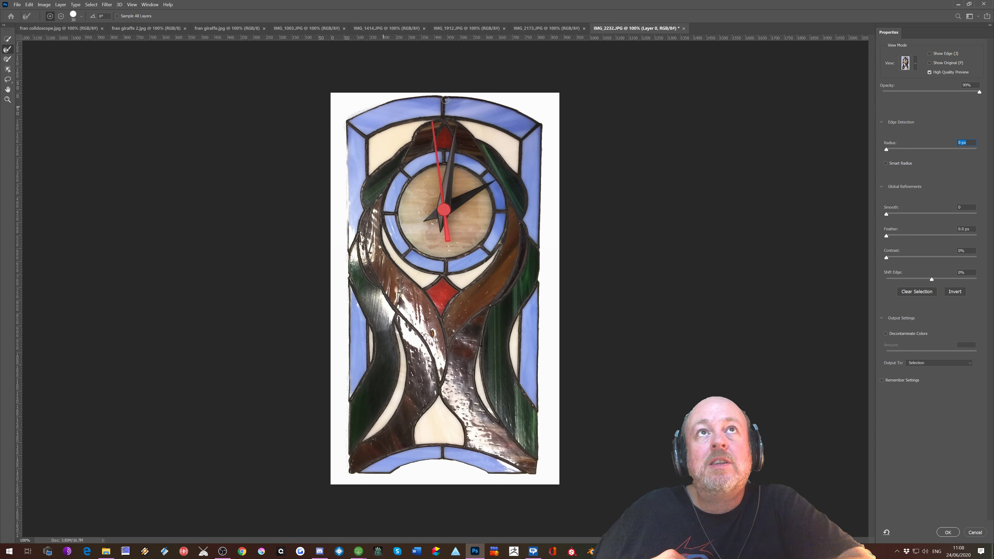
pyautogui.moveTo(512, 112); pyautogui.dragTo(543, 131)
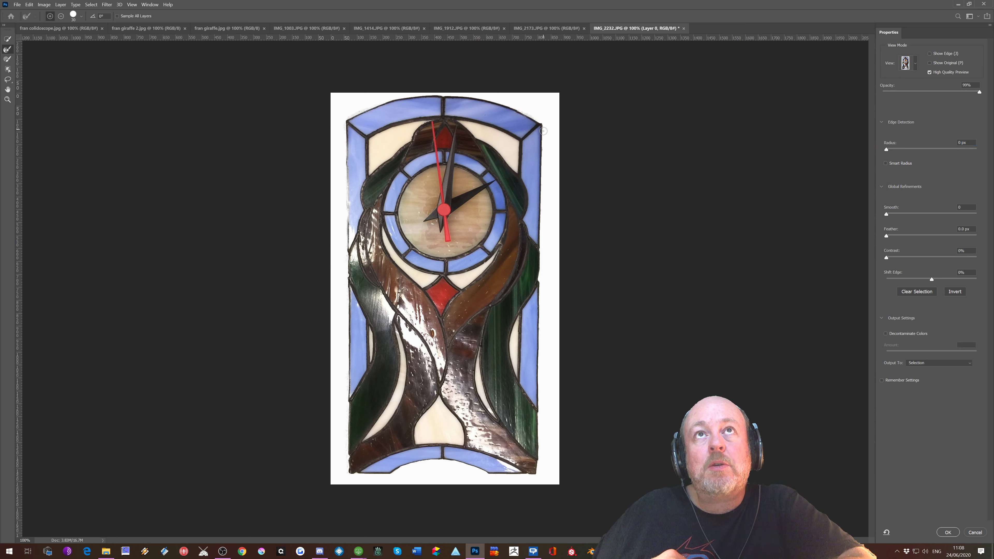
pyautogui.moveTo(539, 175); pyautogui.dragTo(537, 235)
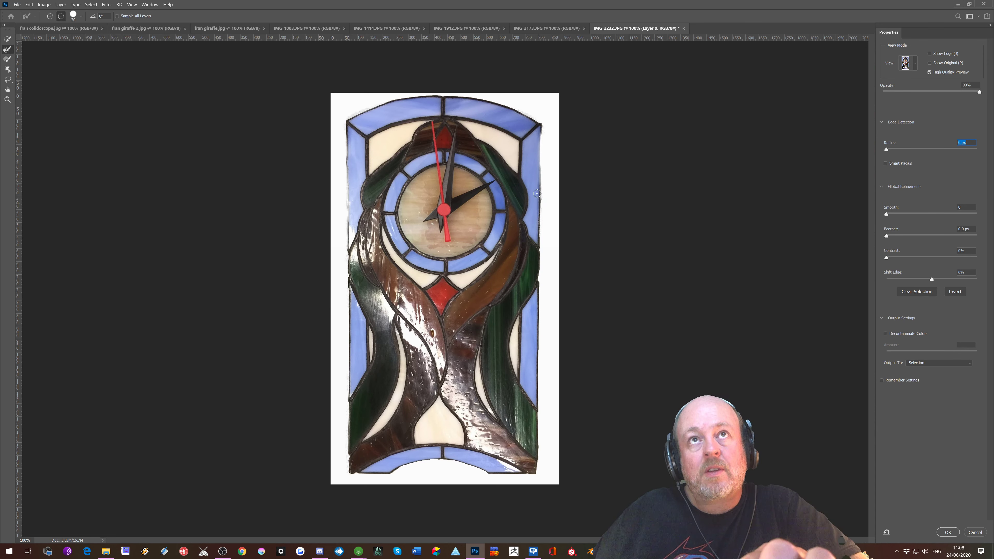
pyautogui.moveTo(537, 164); pyautogui.dragTo(538, 152)
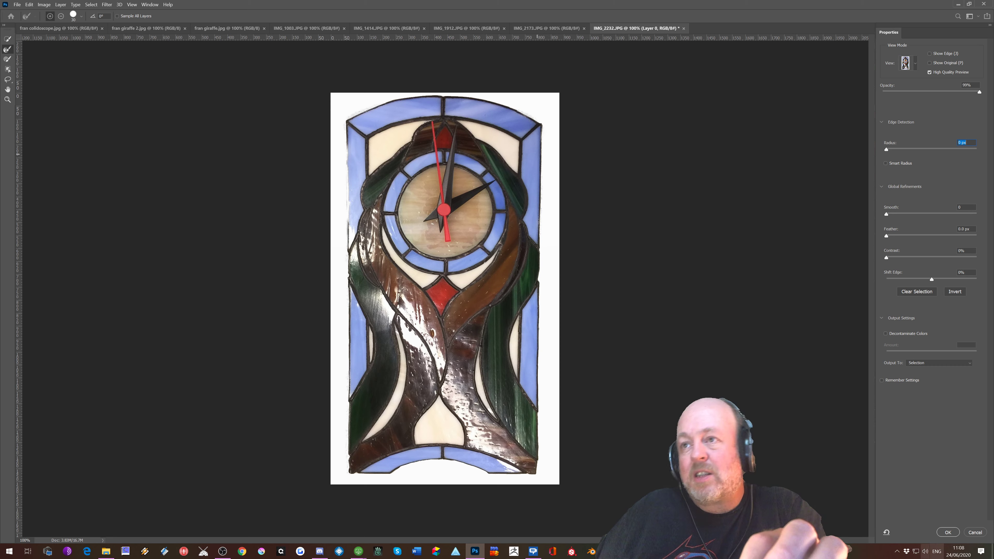
pyautogui.click(948, 533)
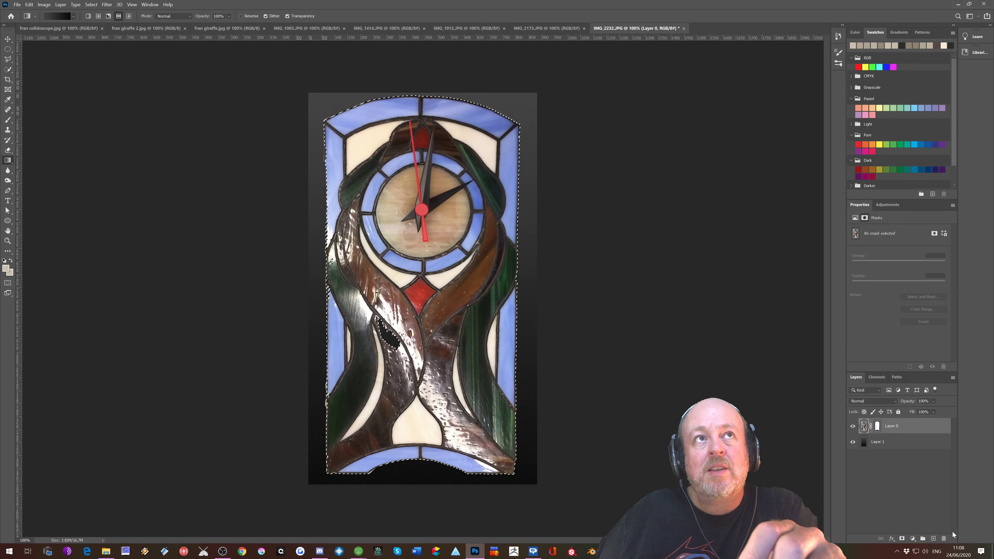
# - Delete Layer 0's existing layer mask and create a new one from the refined clock selection
pyautogui.rightClick(877, 426)
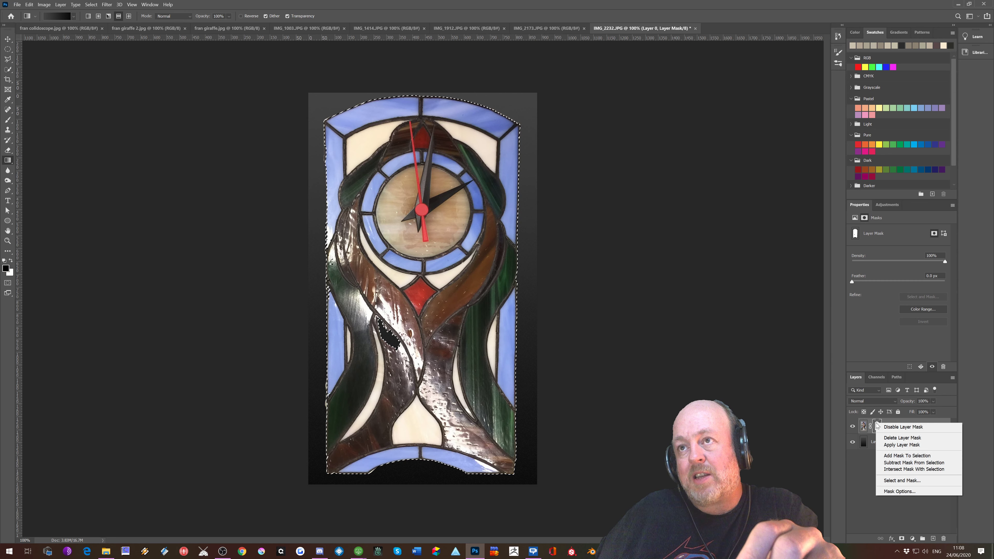
pyautogui.click(891, 437)
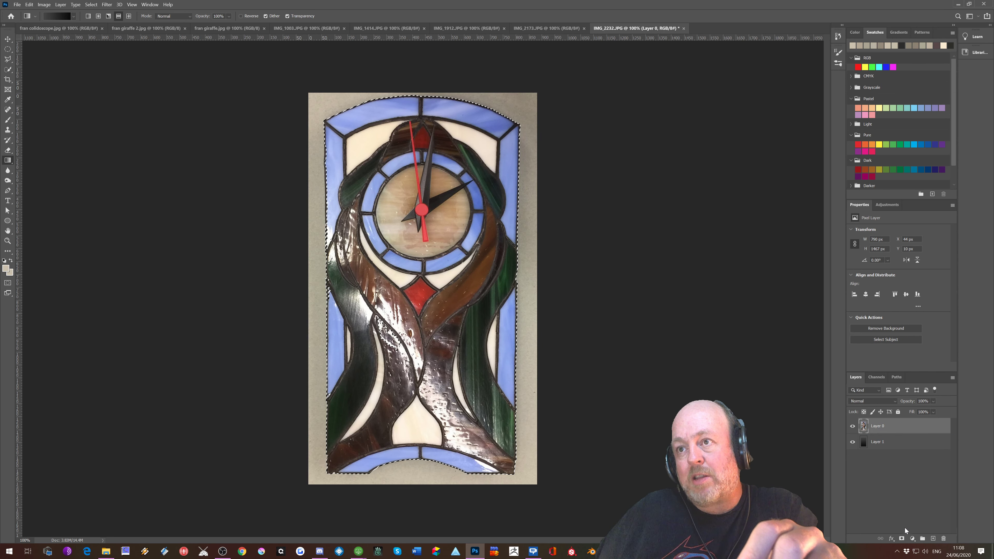
pyautogui.click(901, 539)
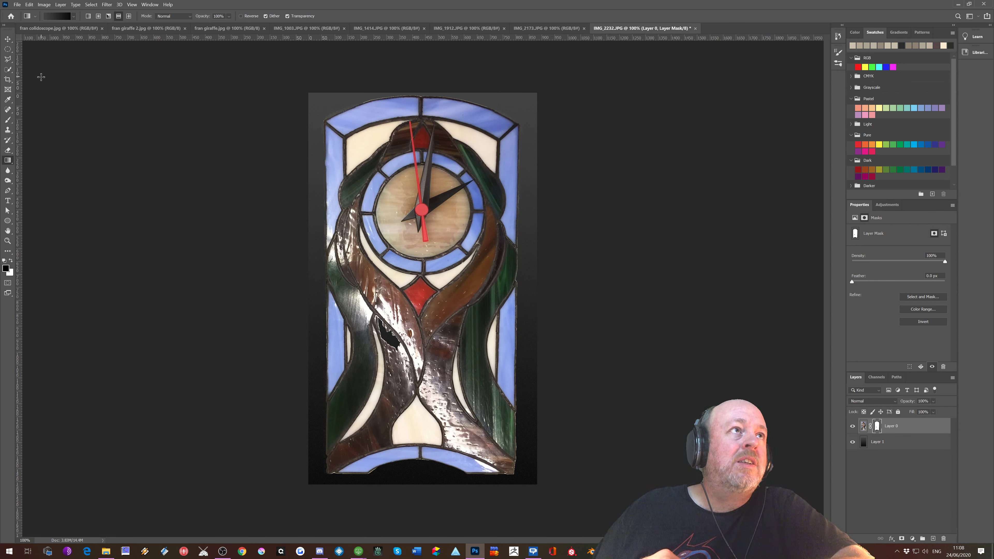
# - Paint black with the Brush on Layer 0's mask along the clock's right edge to remove the leftover pale fringe
pyautogui.click(8, 120)
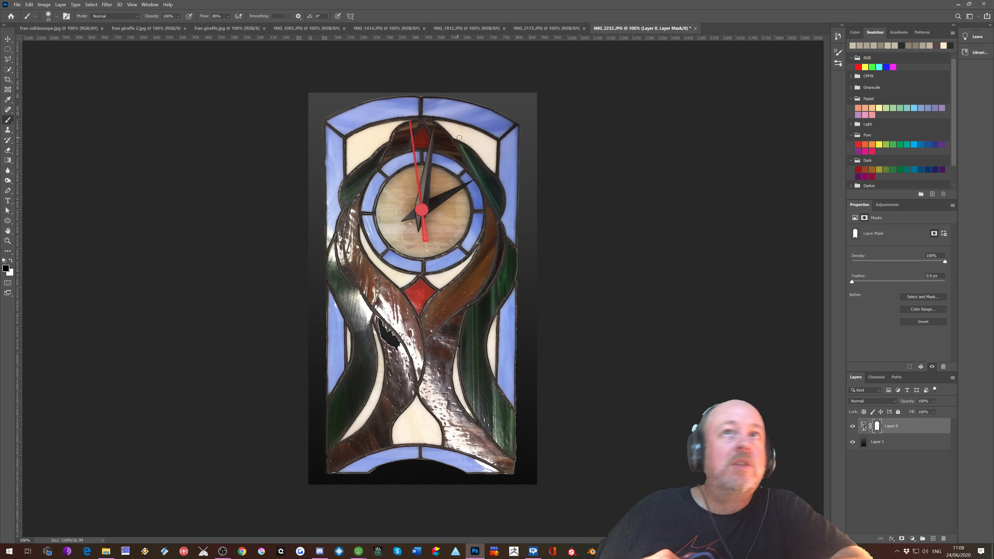
pyautogui.hotkey('ctrl', '+')
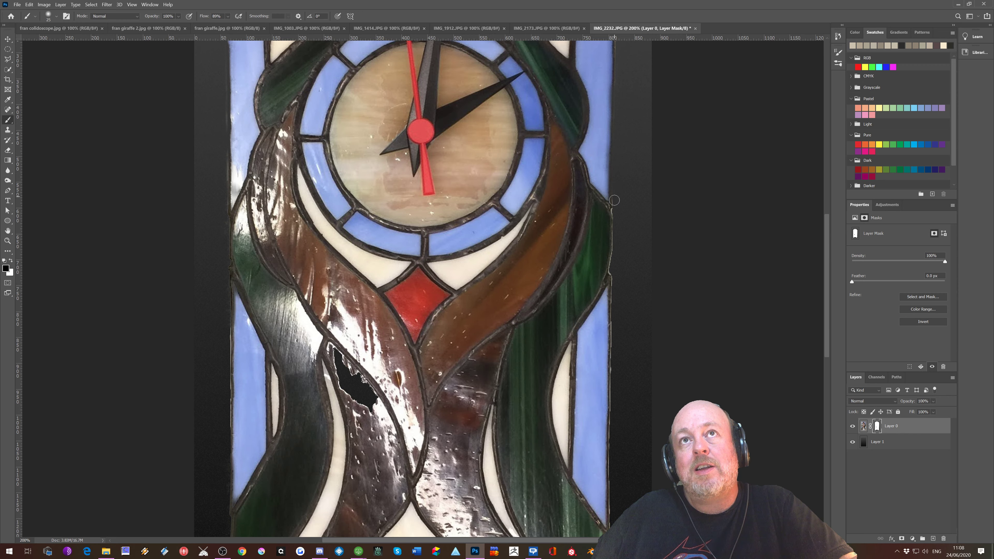
pyautogui.scroll(-2, 617, 220)
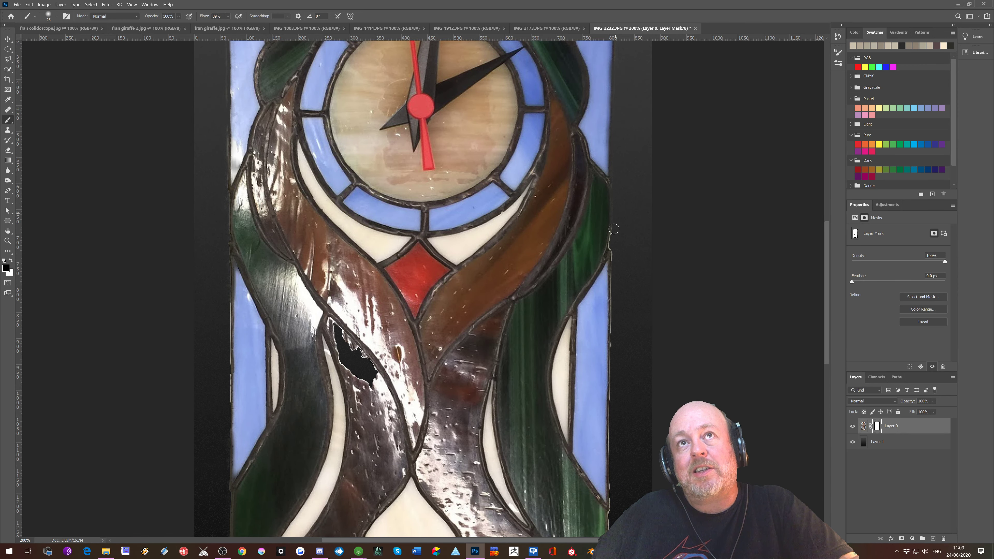
pyautogui.scroll(-2, 613, 254)
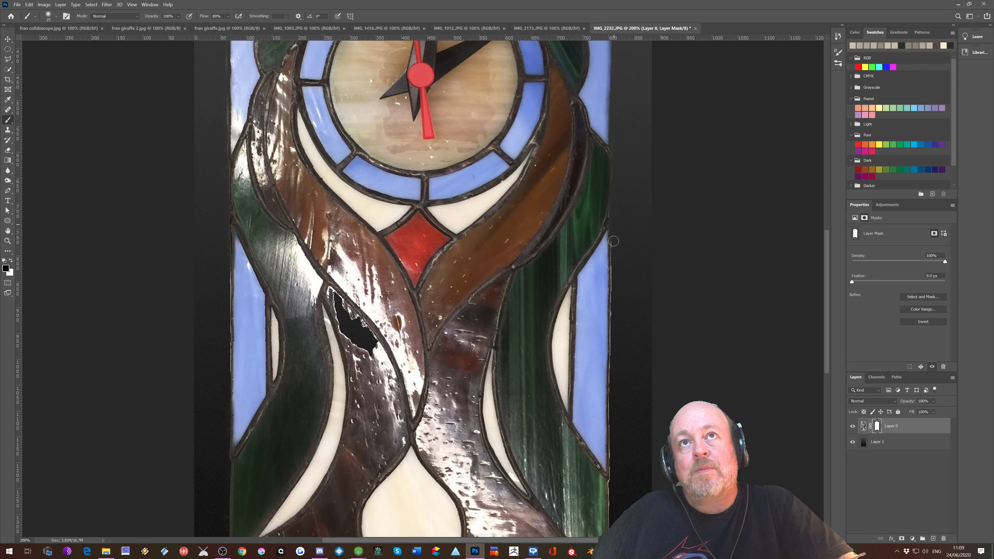
pyautogui.scroll(-2, 617, 272)
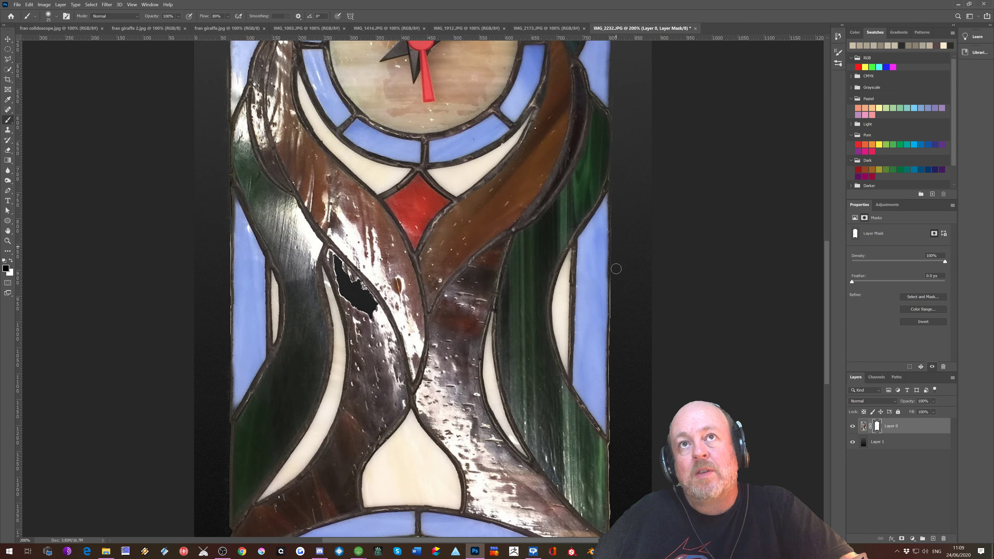
pyautogui.scroll(-3, 621, 282)
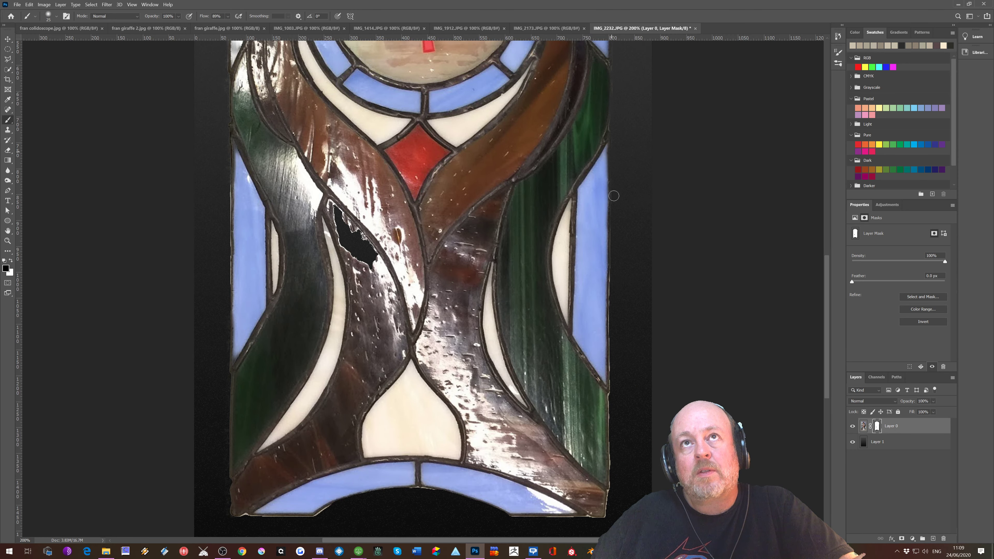
pyautogui.scroll(-2, 612, 265)
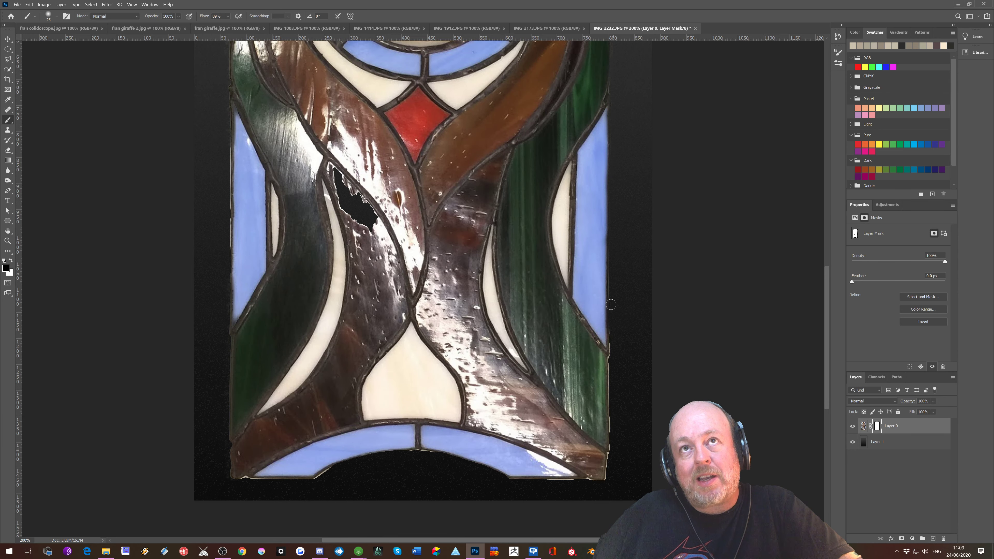
pyautogui.scroll(-3, 611, 235)
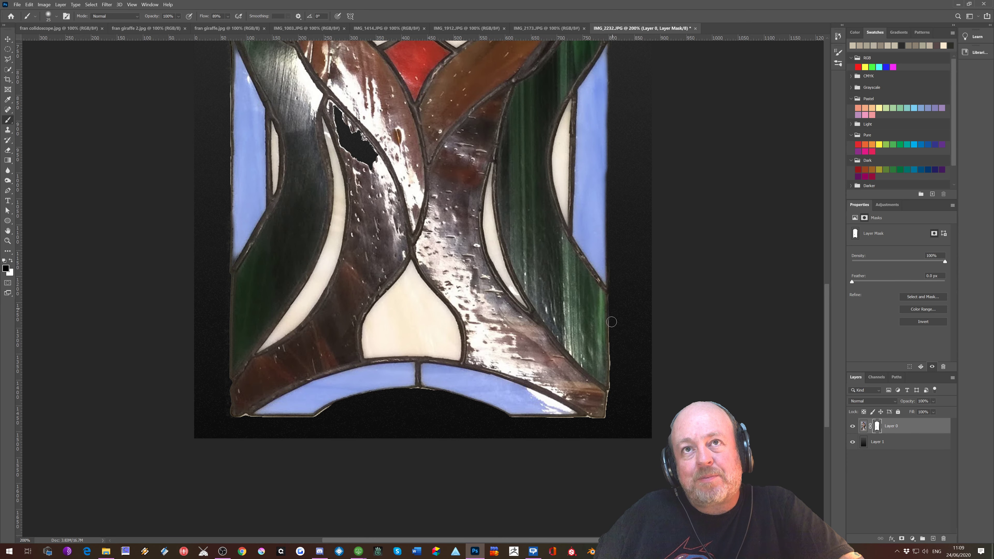
pyautogui.scroll(-2, 623, 276)
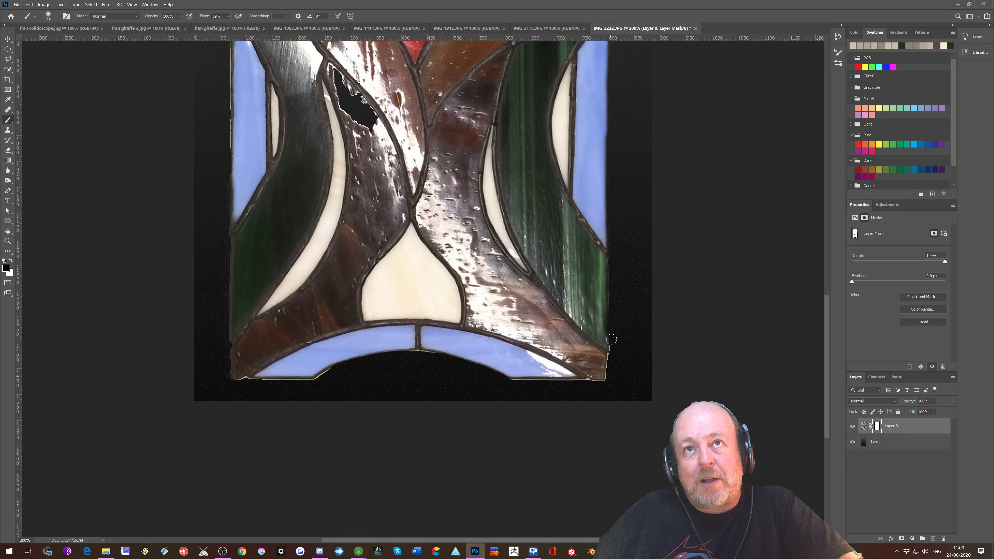
# - Paint black on the mask around the clock's bottom corners and along its base to hide the ragged background remnants
pyautogui.moveTo(613, 348); pyautogui.dragTo(603, 382)
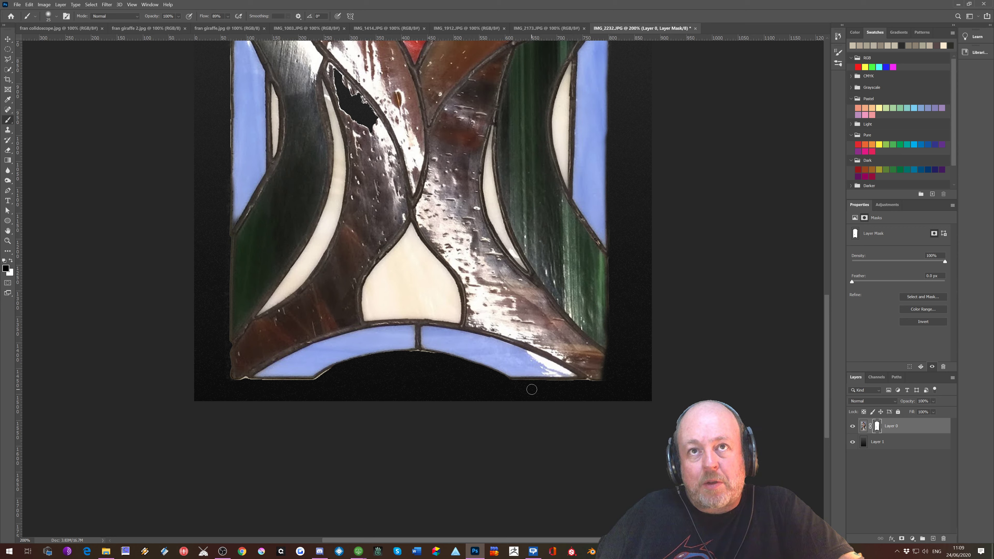
pyautogui.moveTo(599, 384); pyautogui.dragTo(502, 381)
pyautogui.moveTo(342, 373); pyautogui.dragTo(316, 383)
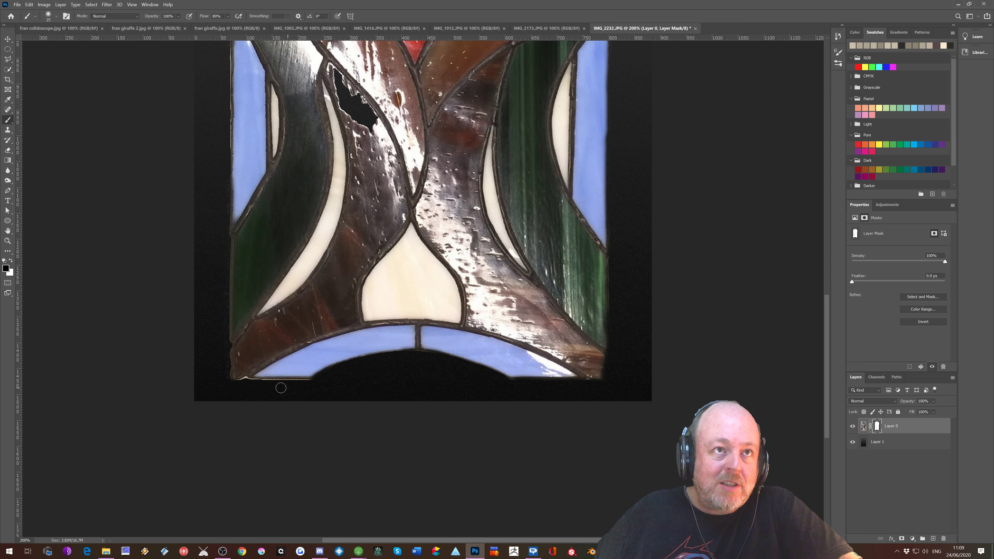
pyautogui.moveTo(232, 382)
pyautogui.mouseDown()
pyautogui.moveTo(318, 384)
pyautogui.moveTo(242, 382)
pyautogui.mouseUp()
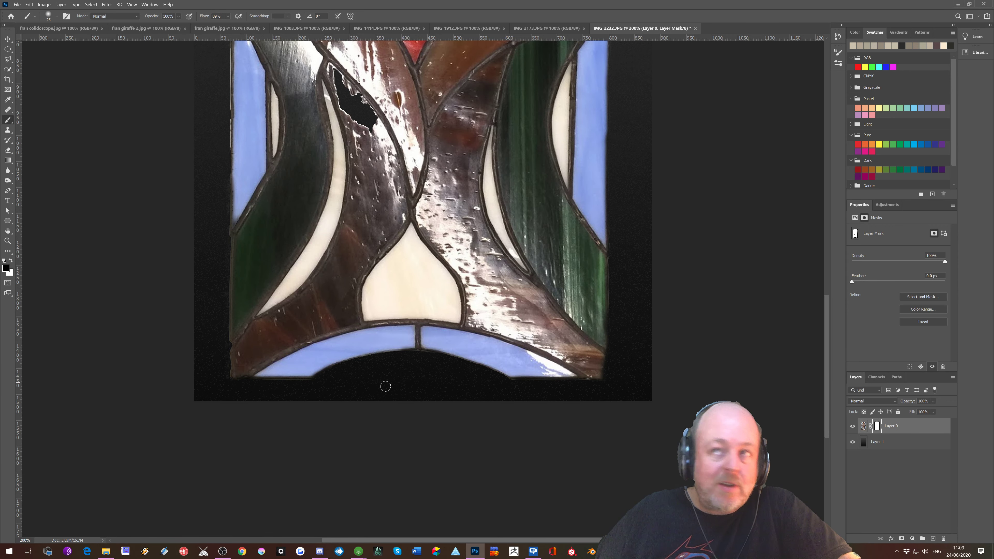
# - Clean the clock's left edge and arched top edge by painting black on Layer 0's mask
pyautogui.scroll(5, 244, 288)
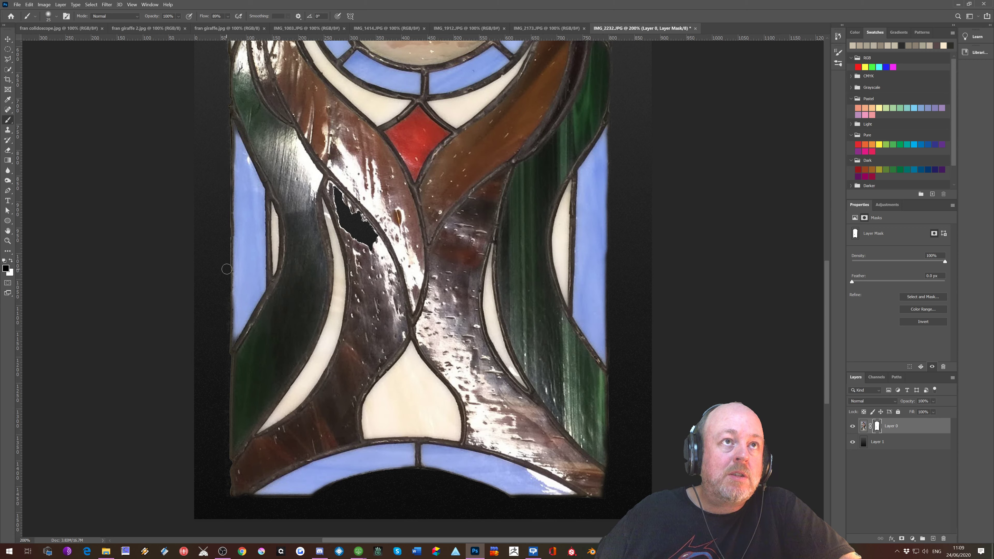
pyautogui.scroll(2, 230, 309)
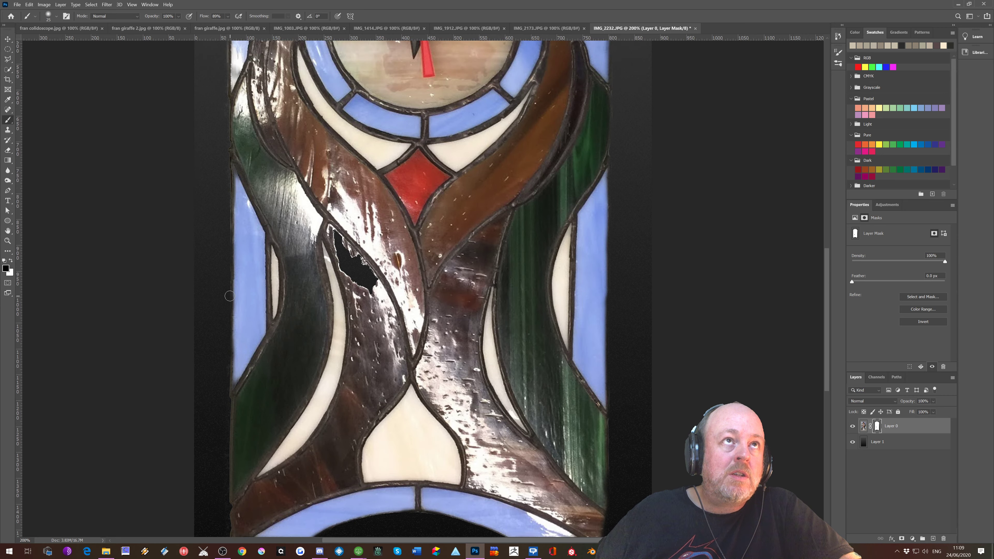
pyautogui.scroll(2, 230, 296)
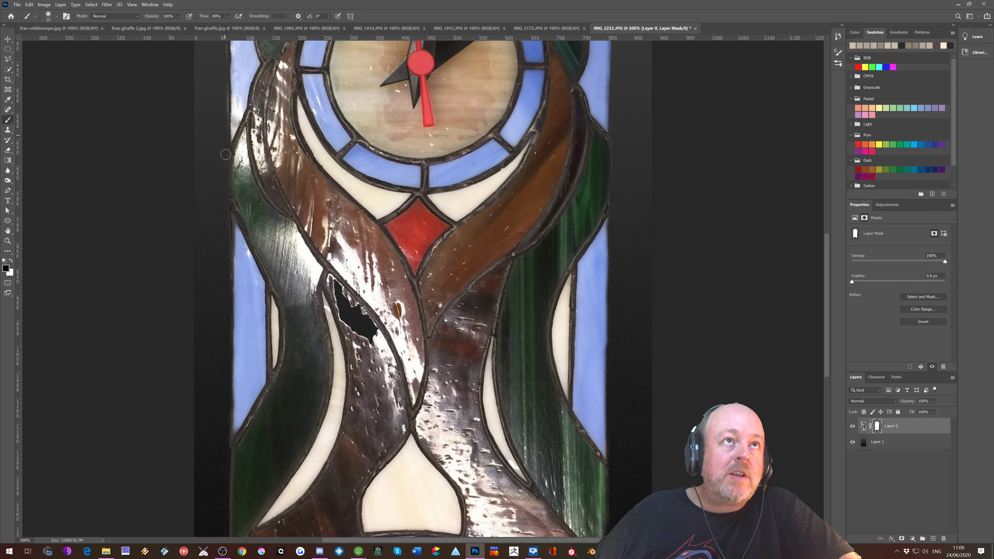
pyautogui.scroll(5, 233, 283)
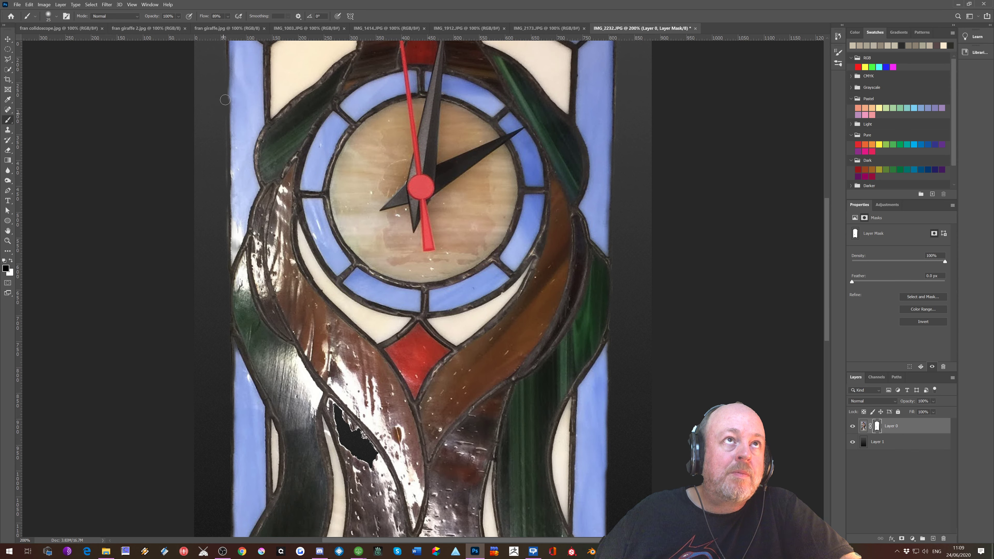
pyautogui.scroll(-2, 224, 157)
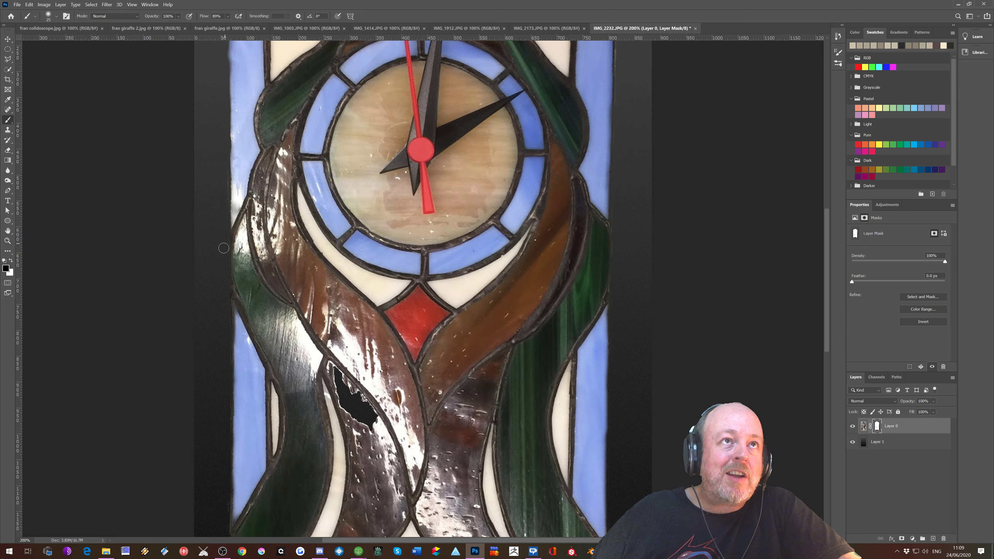
pyautogui.scroll(10, 227, 243)
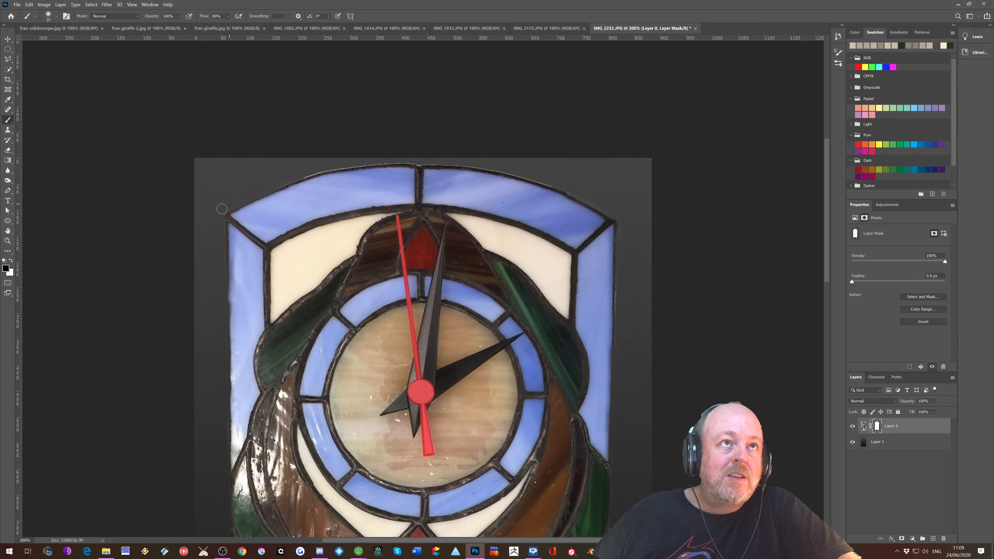
pyautogui.moveTo(222, 210); pyautogui.dragTo(295, 183)
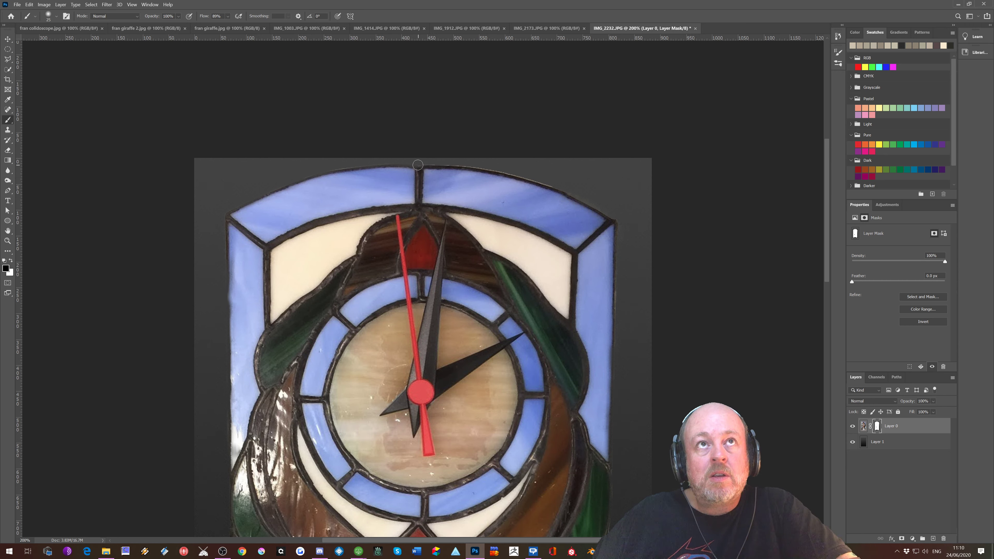
pyautogui.moveTo(449, 164)
pyautogui.mouseDown()
pyautogui.moveTo(553, 186)
pyautogui.moveTo(625, 220)
pyautogui.mouseUp()
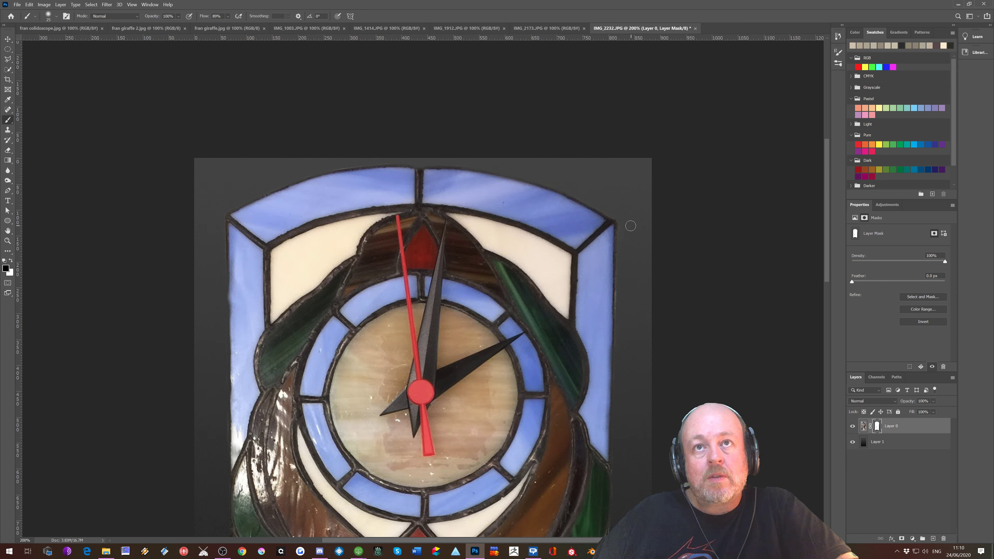
pyautogui.hotkey('ctrl', '-')
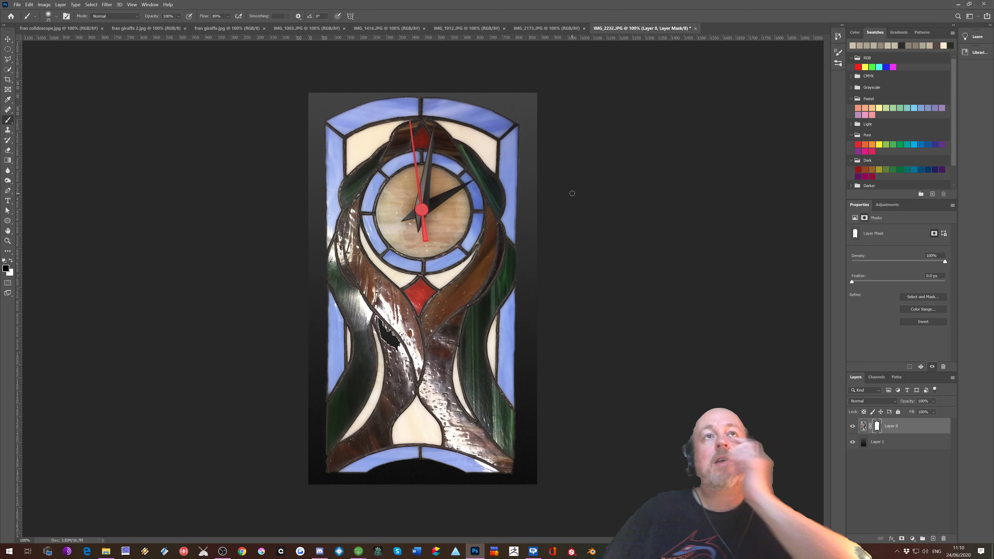
# - Open Layer 0's image in the Camera Raw Filter and set Temperature to +14 and Exposure to -0.10
pyautogui.click(863, 427)
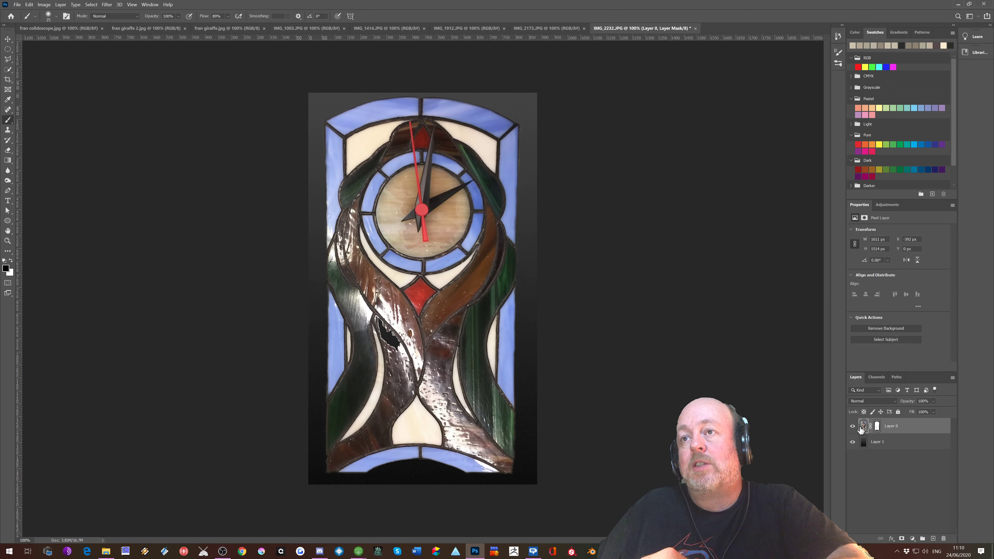
pyautogui.click(109, 5)
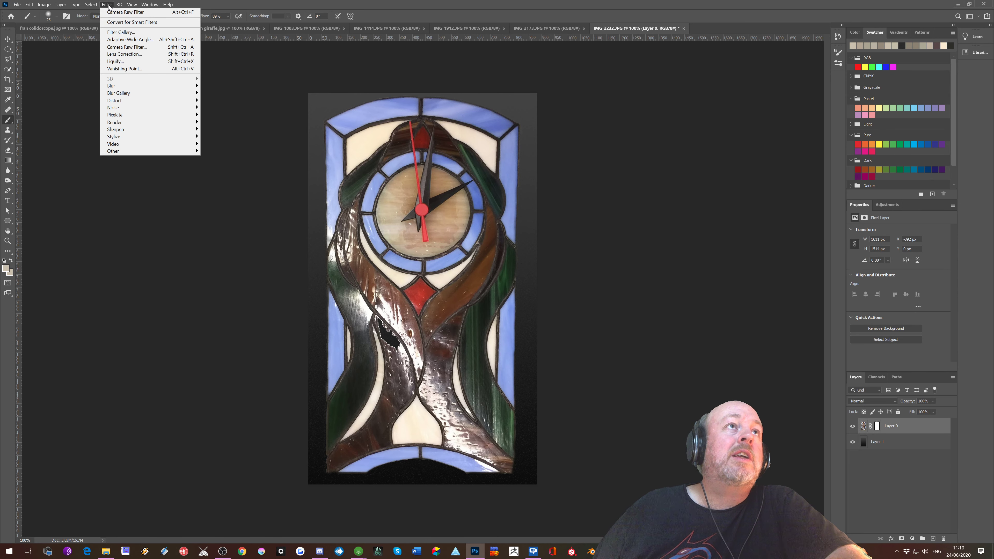
pyautogui.click(124, 47)
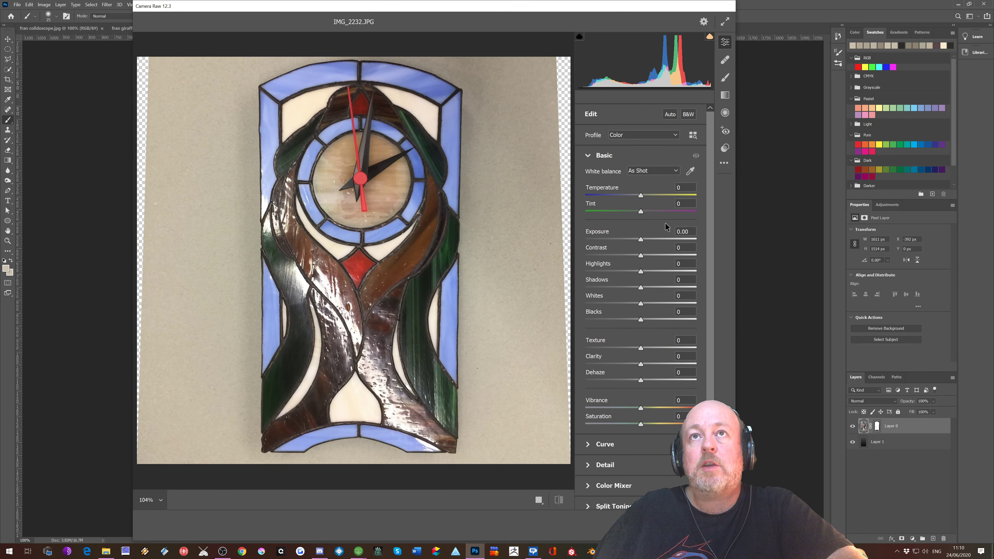
pyautogui.click(643, 195)
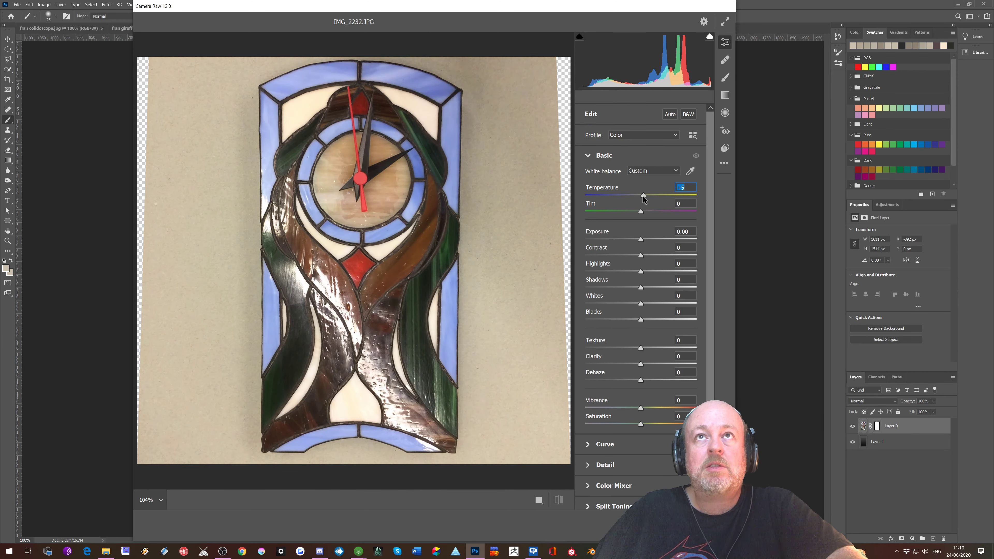
pyautogui.moveTo(644, 198); pyautogui.dragTo(648, 196)
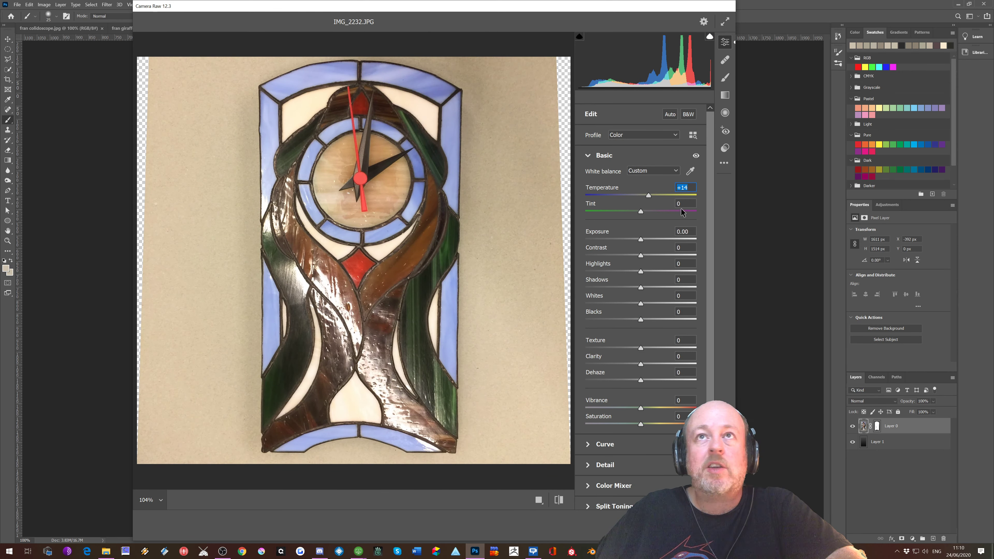
pyautogui.scroll(-1, 641, 245)
pyautogui.moveTo(640, 190)
pyautogui.mouseDown()
pyautogui.moveTo(649, 190)
pyautogui.moveTo(640, 191)
pyautogui.mouseUp()
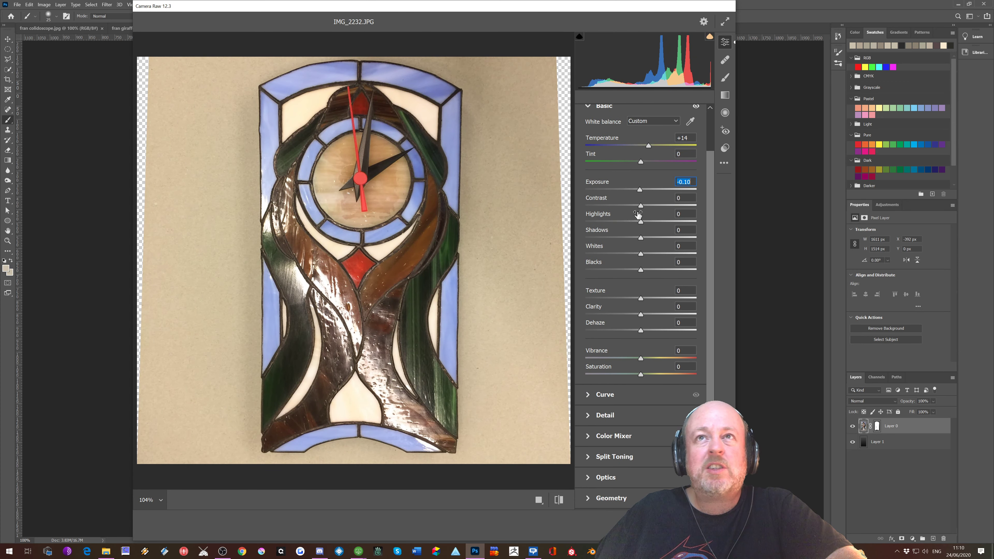
# - Set Contrast to +5, Shadows to +3, Whites to +3 and Blacks to +5 in the Camera Raw Filter
pyautogui.scroll(-1, 637, 234)
pyautogui.moveTo(640, 165); pyautogui.dragTo(642, 215)
pyautogui.moveTo(640, 230); pyautogui.dragTo(643, 230)
# - Set Texture to -47, Clarity to -36, Dehaze to +31, Vibrance to +9 and Saturation to +12, and apply the filter
pyautogui.moveTo(641, 258); pyautogui.dragTo(620, 274)
pyautogui.moveTo(641, 291); pyautogui.dragTo(657, 291)
pyautogui.moveTo(640, 318); pyautogui.dragTo(645, 318)
pyautogui.moveTo(640, 334); pyautogui.dragTo(646, 332)
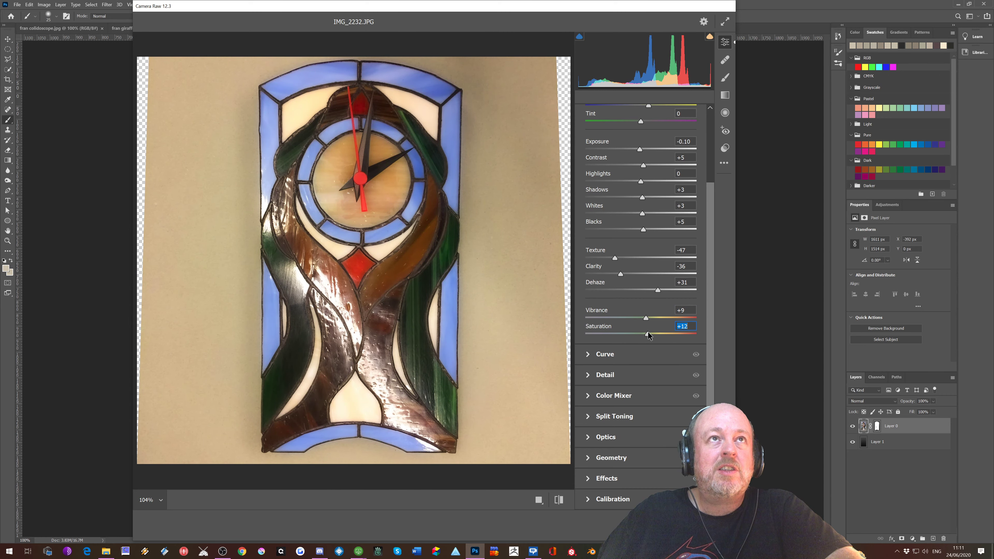
pyautogui.press('Return')
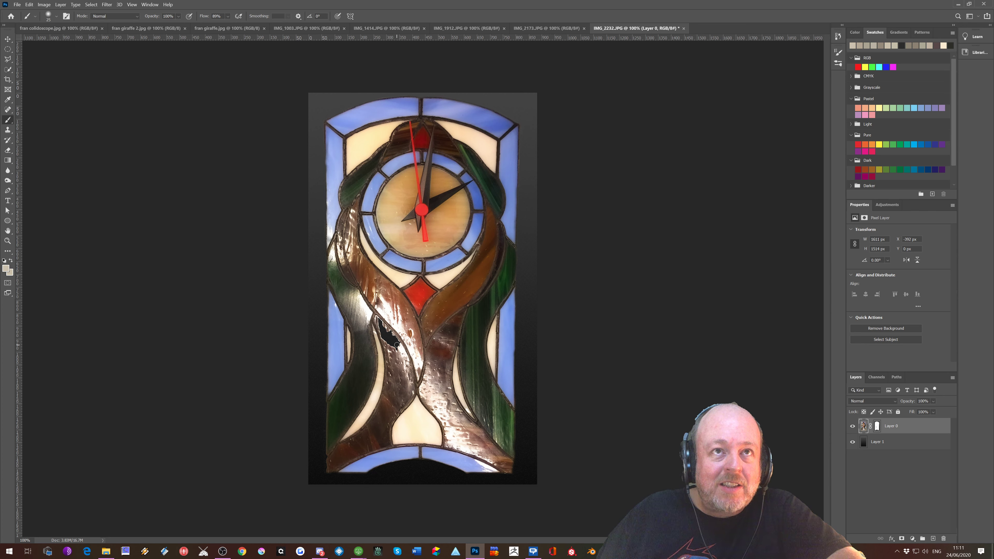
# - Paint white on Layer 0's mask over the dark hole in the clock's left trunk to restore the missing glass
pyautogui.click(877, 426)
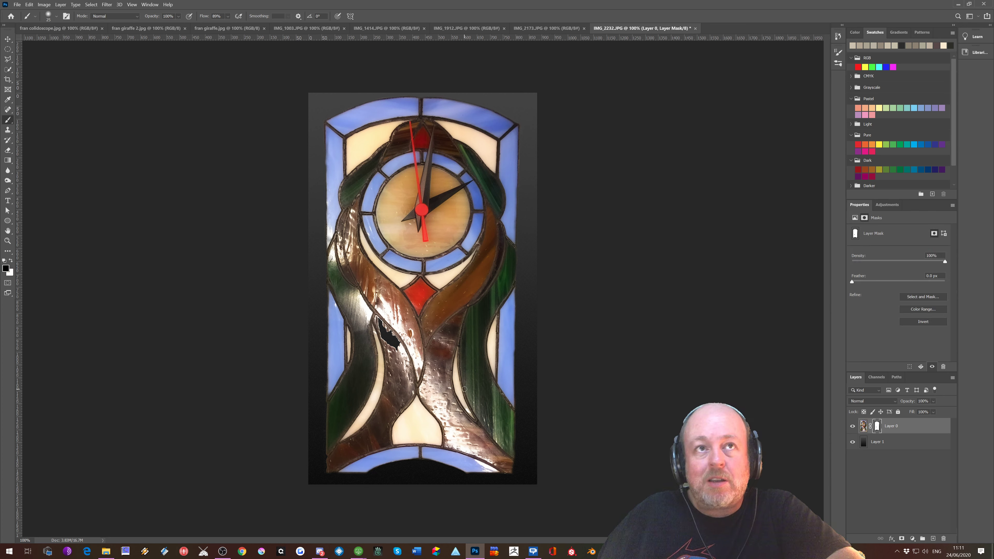
pyautogui.click(11, 260)
pyautogui.moveTo(375, 318); pyautogui.dragTo(391, 336)
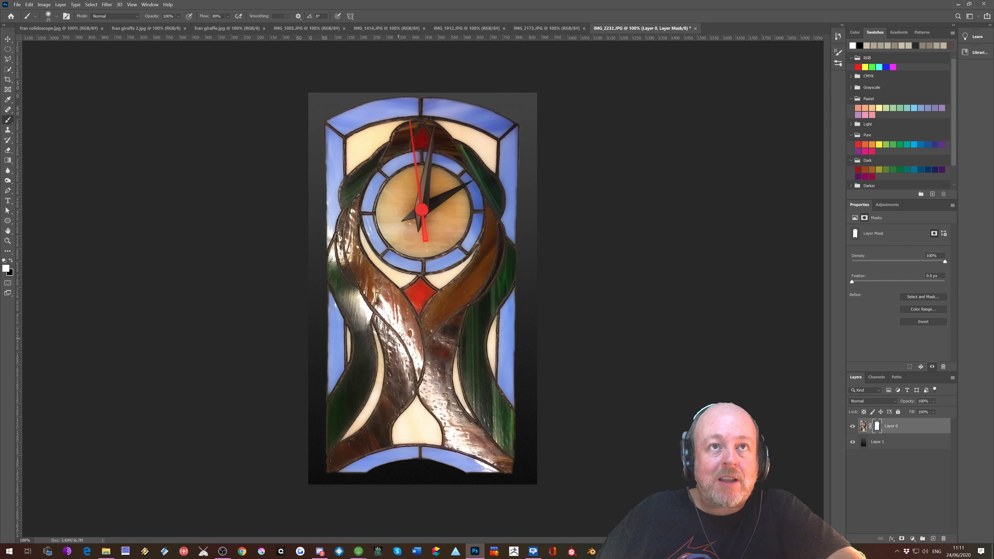